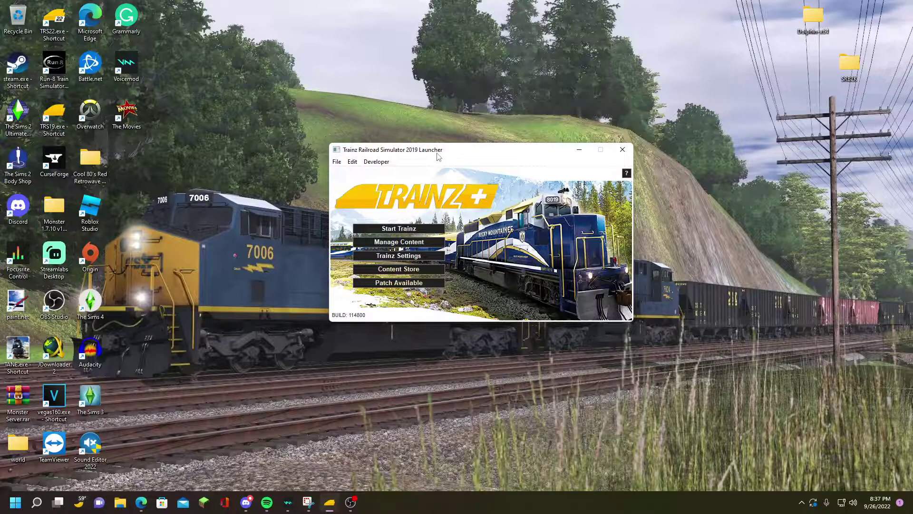
Open the content manager from the Trainz launcher and filter the asset list to My Content.
click(417, 242)
drag(722, 126, 628, 98)
drag(398, 150, 308, 145)
click(541, 118)
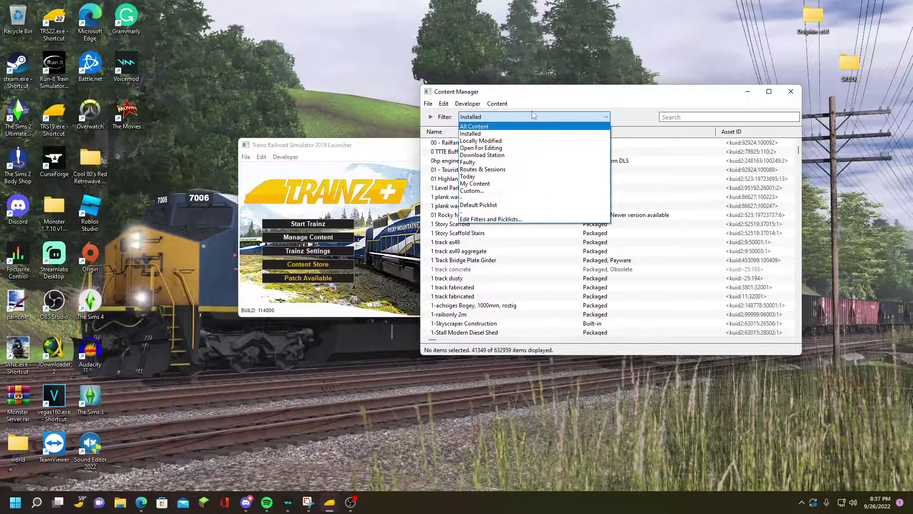
click(488, 185)
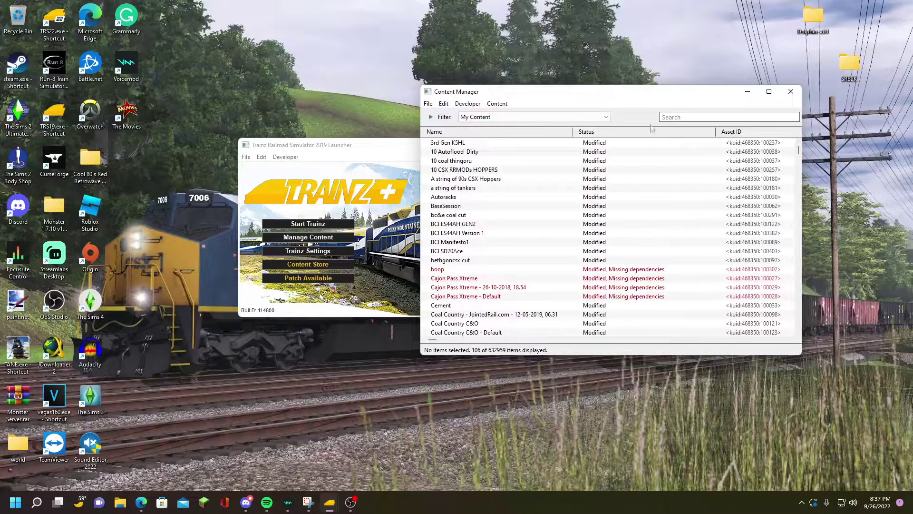
Enlarge the Content Manager window in width and height and move it higher on the desktop.
drag(625, 95, 528, 94)
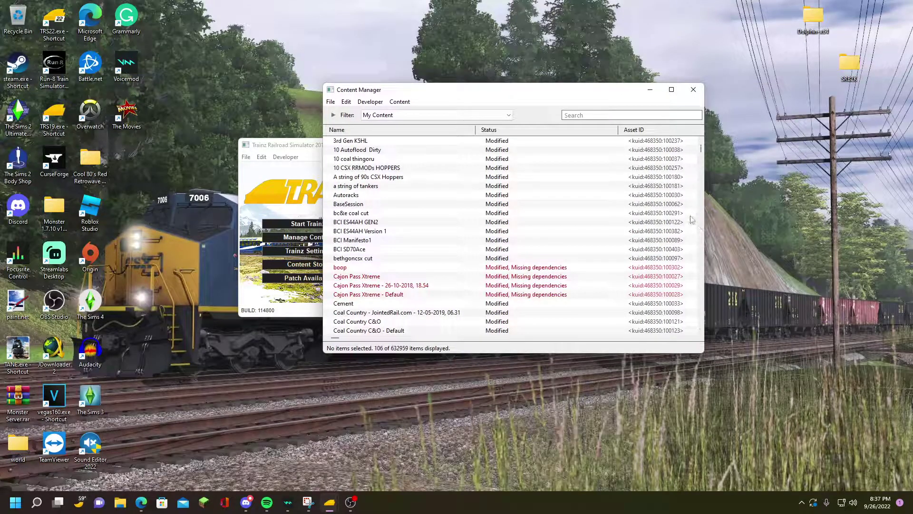
drag(704, 157, 766, 164)
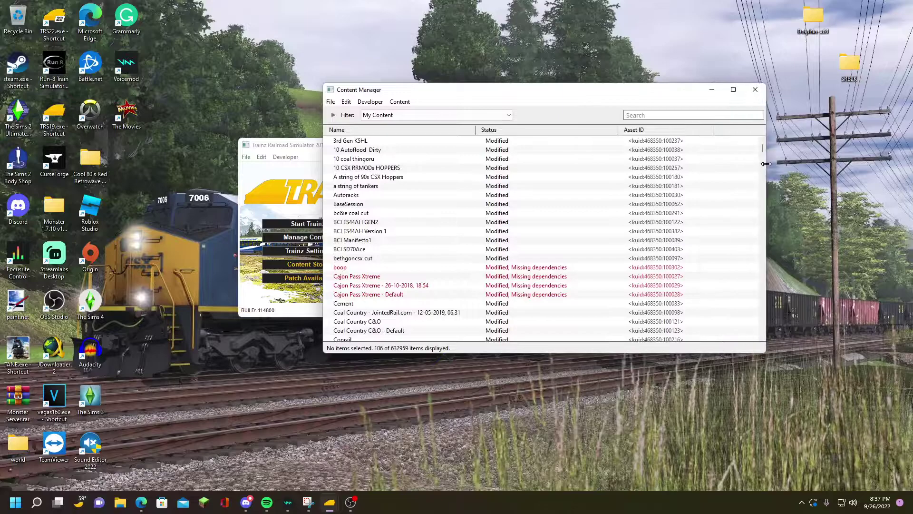
drag(454, 353, 454, 425)
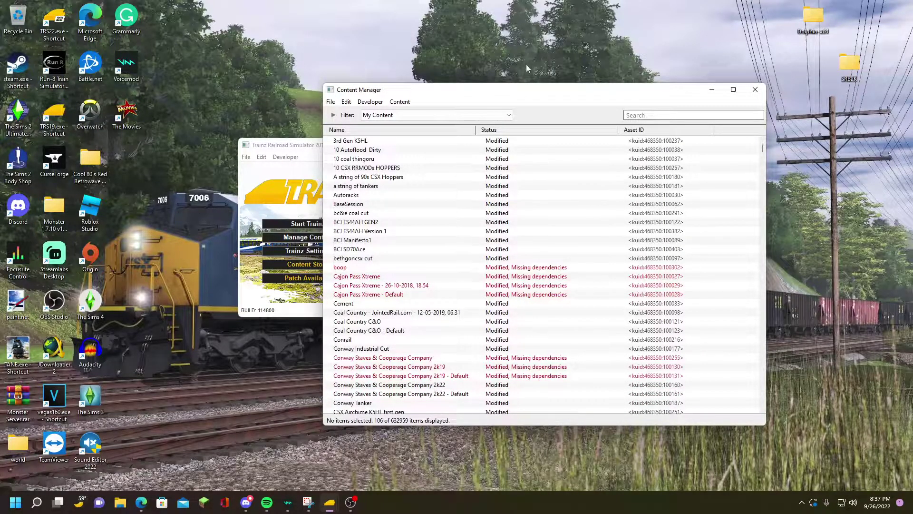
drag(526, 90, 513, 56)
Find the WIT Simulations Track Sounds asset near the end of the list and list it in a new window.
drag(750, 117, 721, 378)
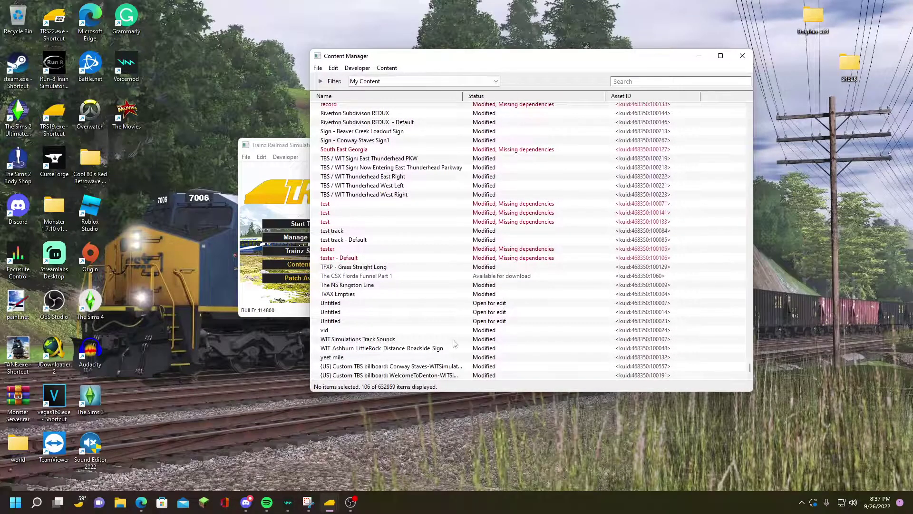
click(357, 339)
drag(529, 50, 605, 46)
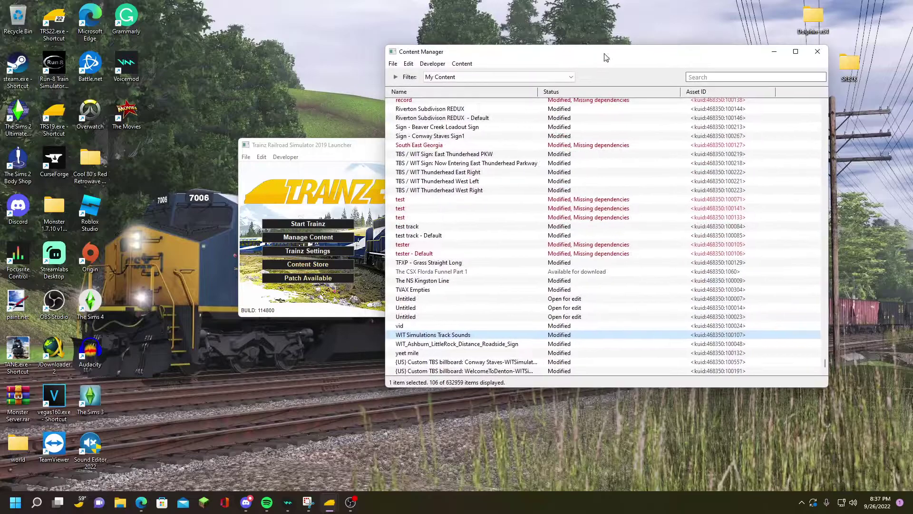
right_click(463, 341)
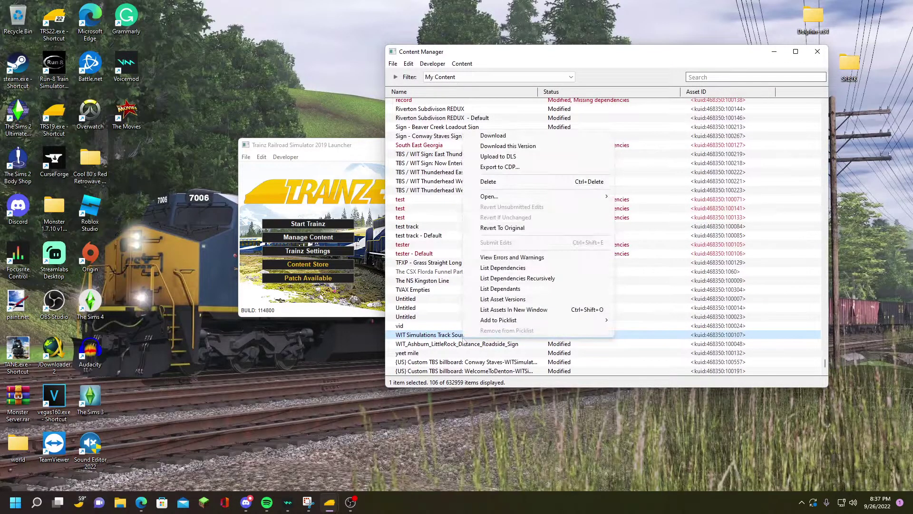
click(443, 338)
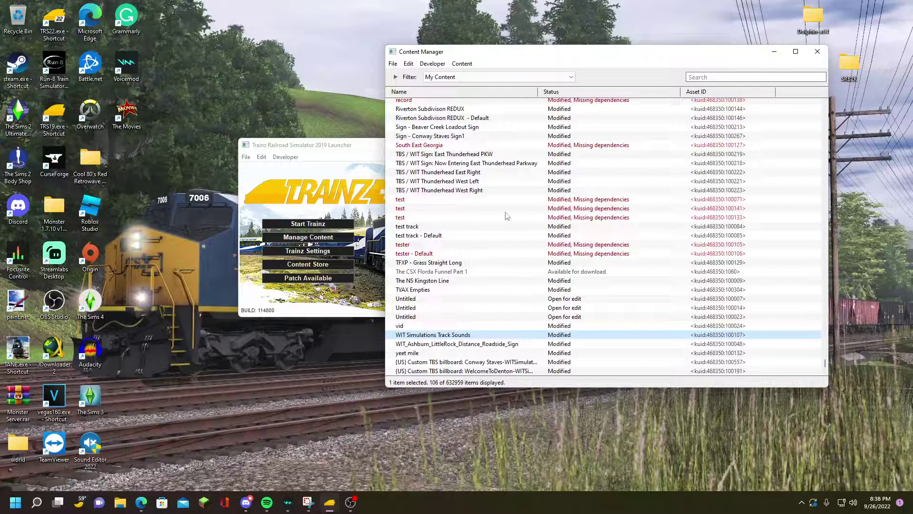
right_click(515, 335)
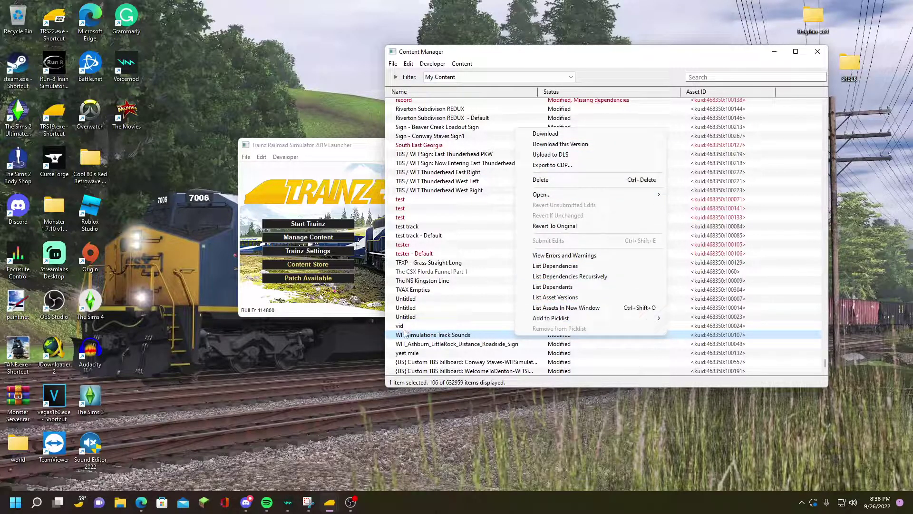
click(440, 326)
click(445, 336)
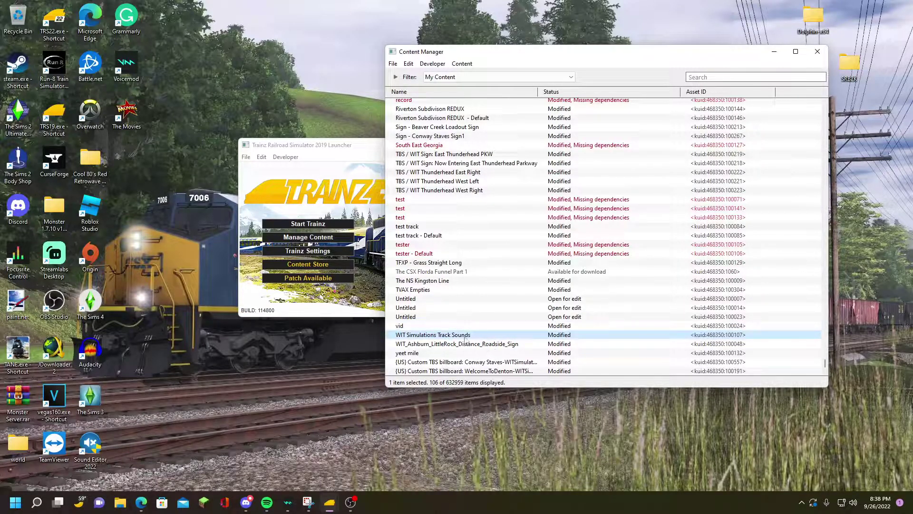
right_click(454, 335)
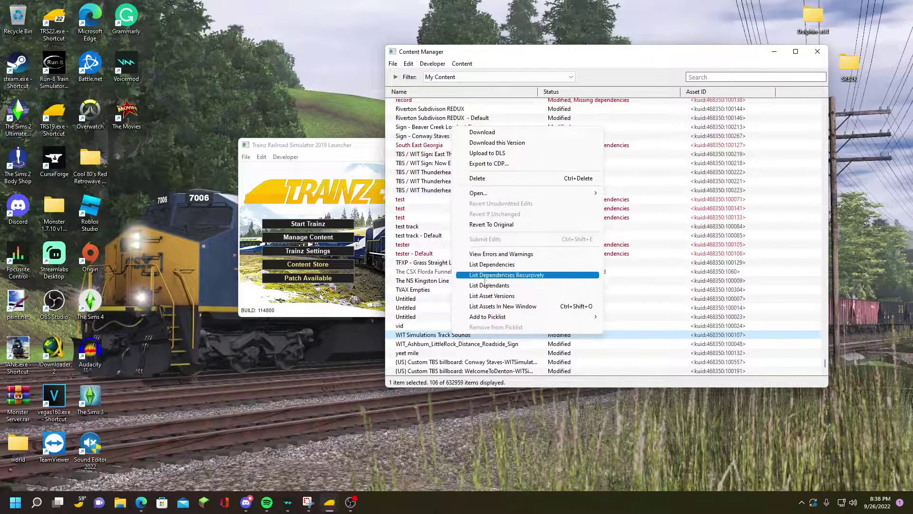
click(494, 306)
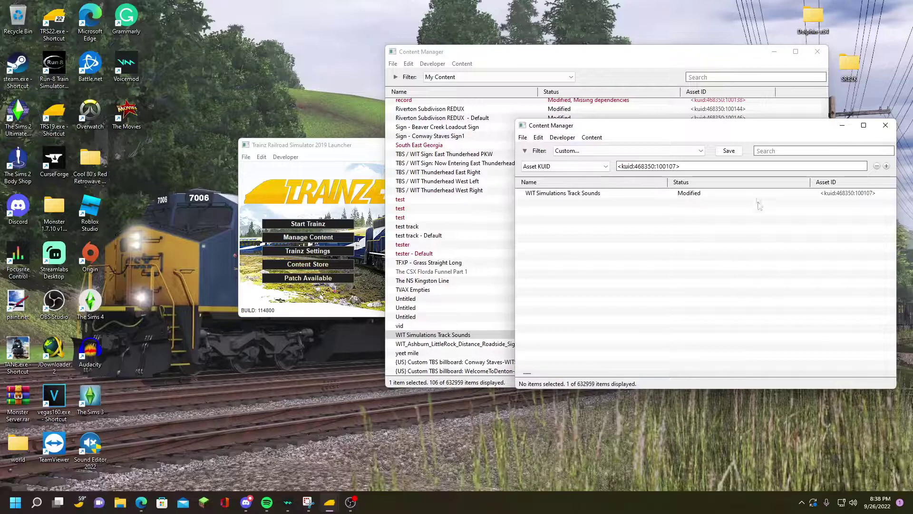
Highlight the track sounds asset's KUID in the new window's filter and minimize that window.
drag(687, 166, 528, 172)
drag(719, 167, 562, 179)
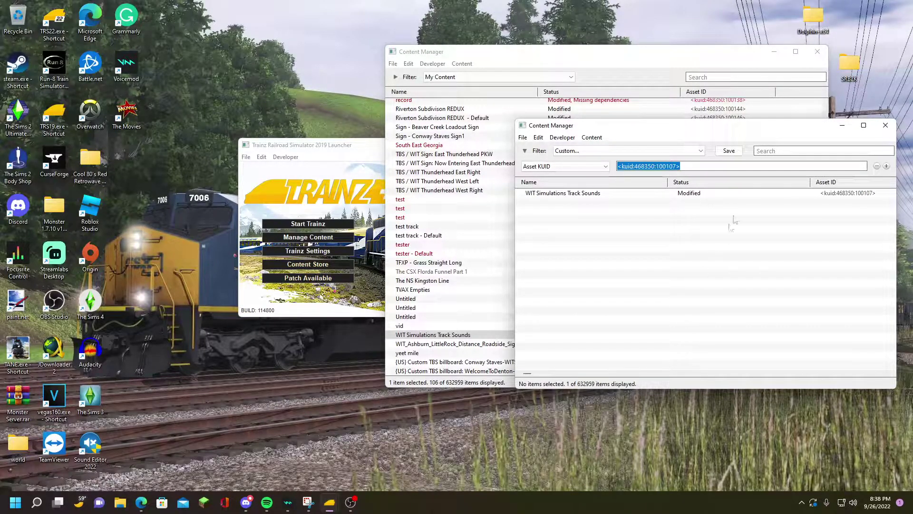
click(842, 128)
Browse the My Content list, examining the names, statuses and asset IDs of its assets.
scroll(470, 290, up, 20)
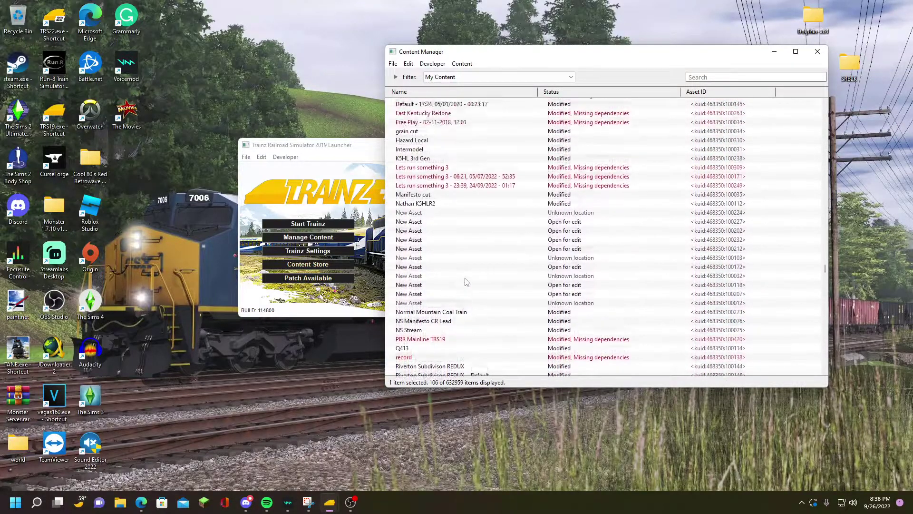
scroll(469, 290, up, 1)
drag(559, 53, 449, 55)
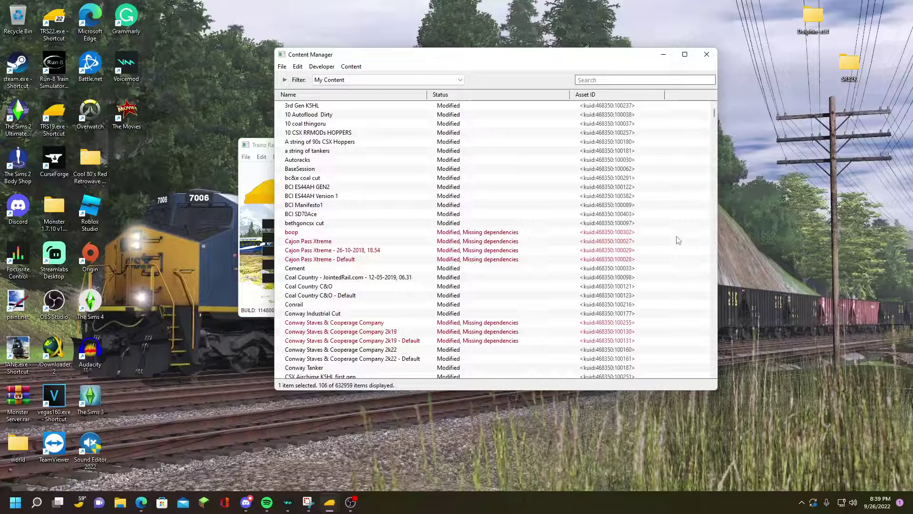
scroll(386, 314, down, 1)
scroll(386, 314, down, 4)
scroll(375, 278, down, 3)
scroll(386, 271, up, 8)
Switch the asset filter to Installed and arrange the launcher and Content Manager windows side by side.
click(386, 80)
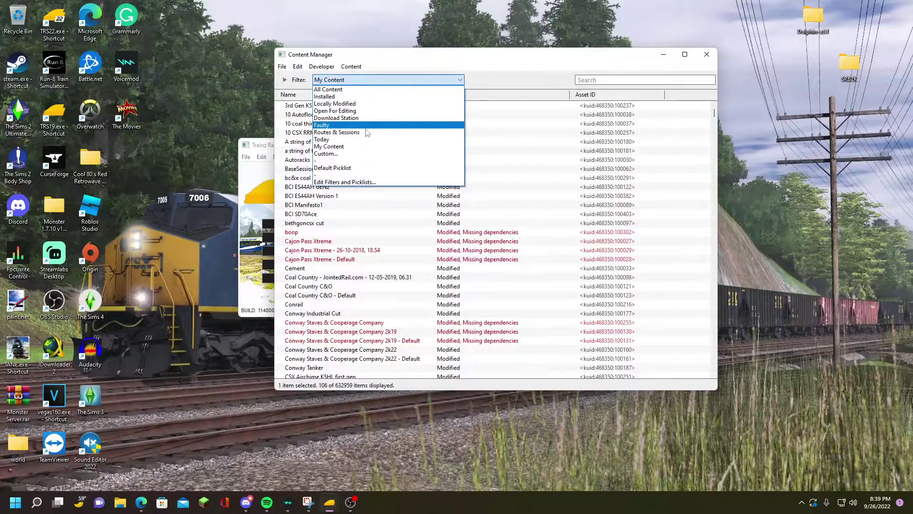
click(333, 96)
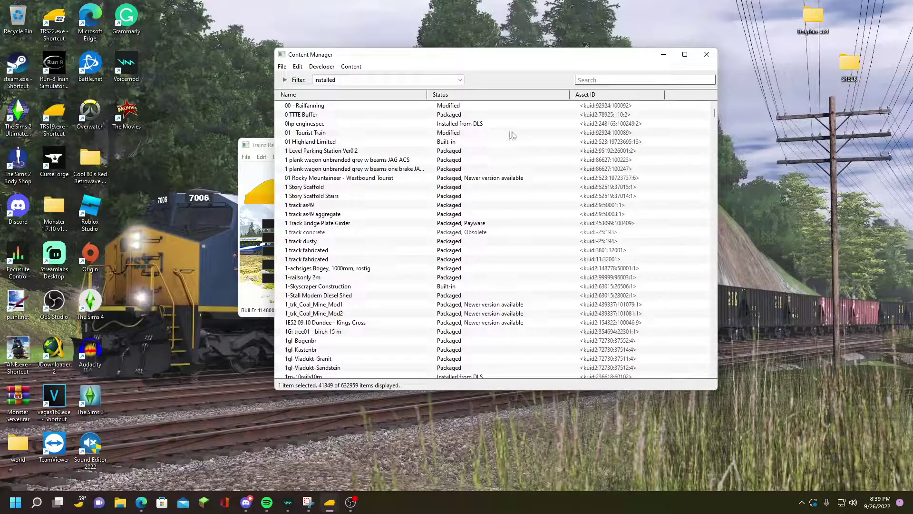
drag(469, 57, 535, 53)
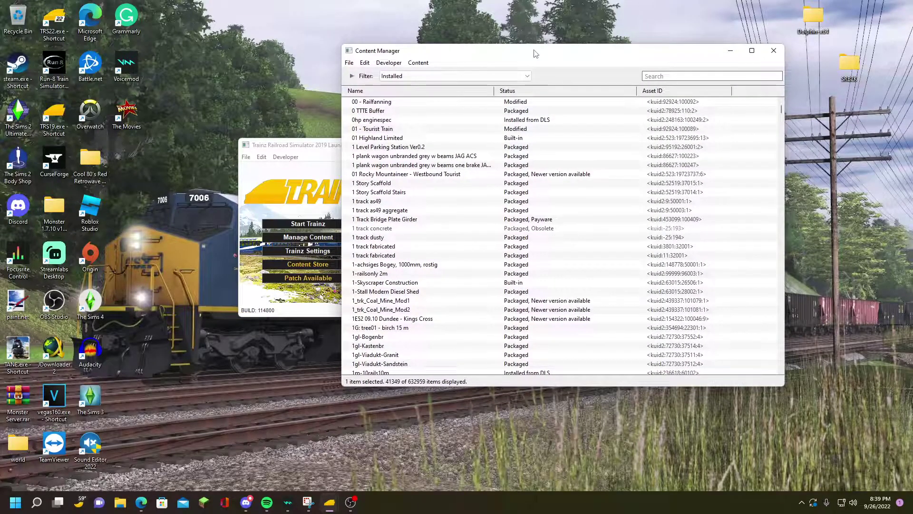
drag(326, 146, 184, 133)
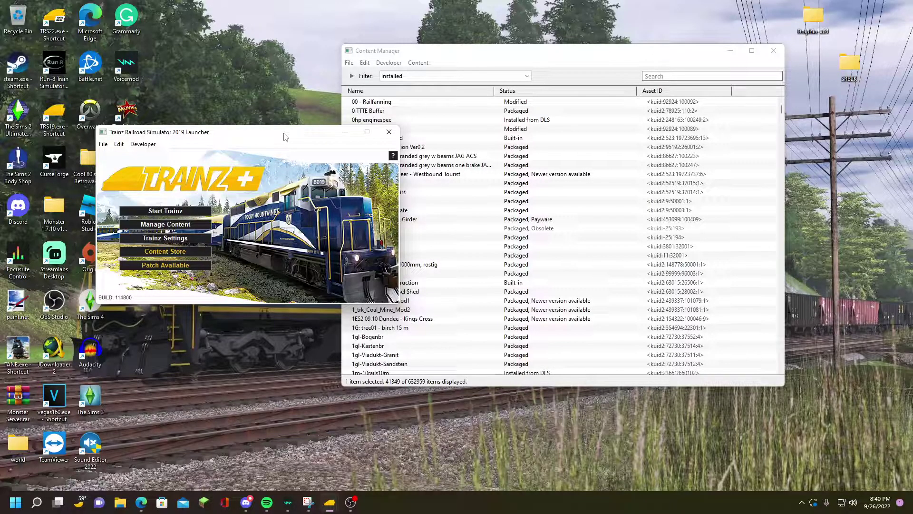
drag(452, 52, 515, 62)
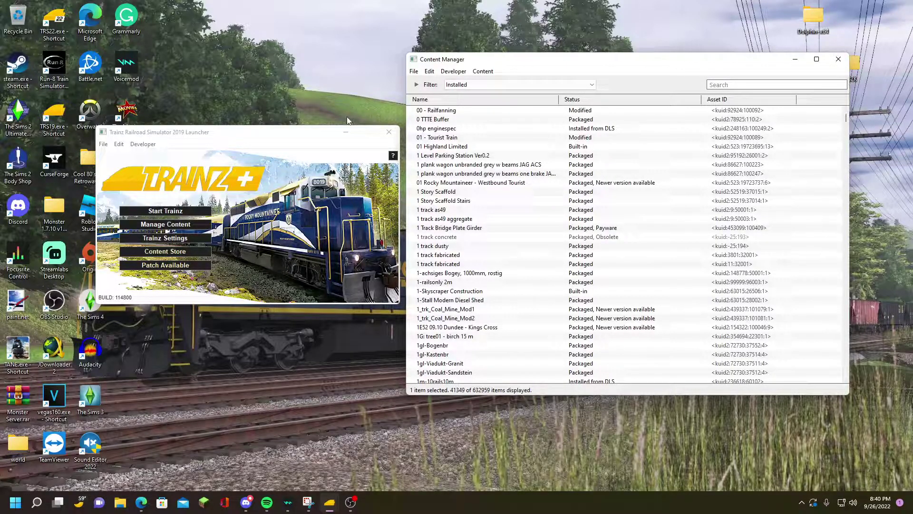
Search the installed content for CSX.
click(728, 85)
text(CSX)
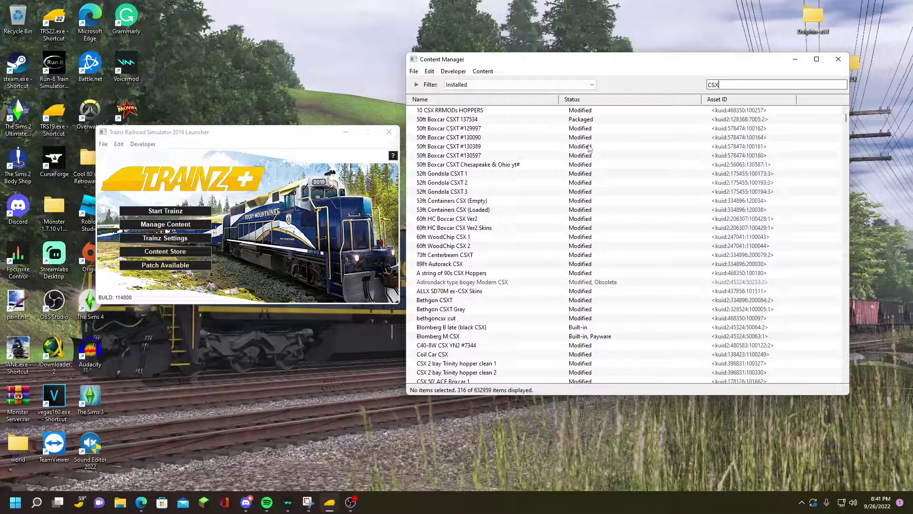
scroll(589, 145, down, 1)
scroll(535, 117, up, 1)
click(534, 115)
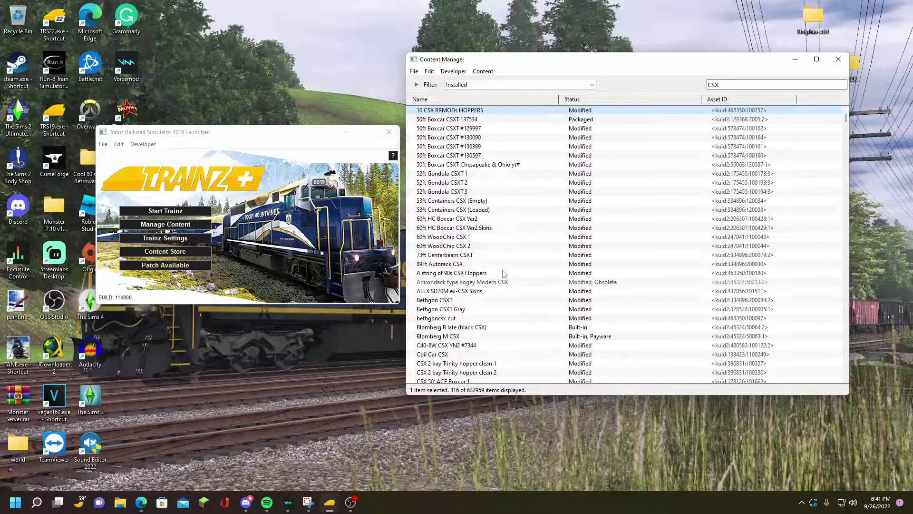
right_click(548, 111)
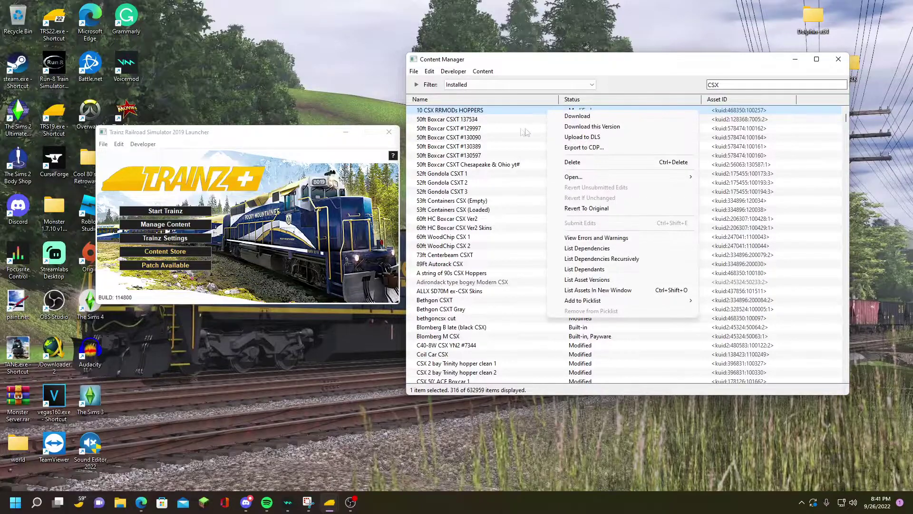
click(475, 117)
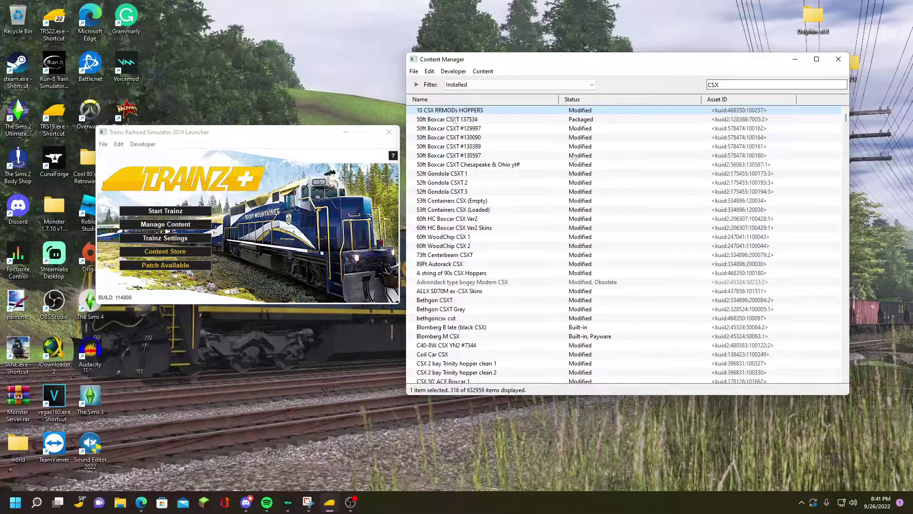
scroll(500, 303, down, 3)
scroll(500, 303, down, 2)
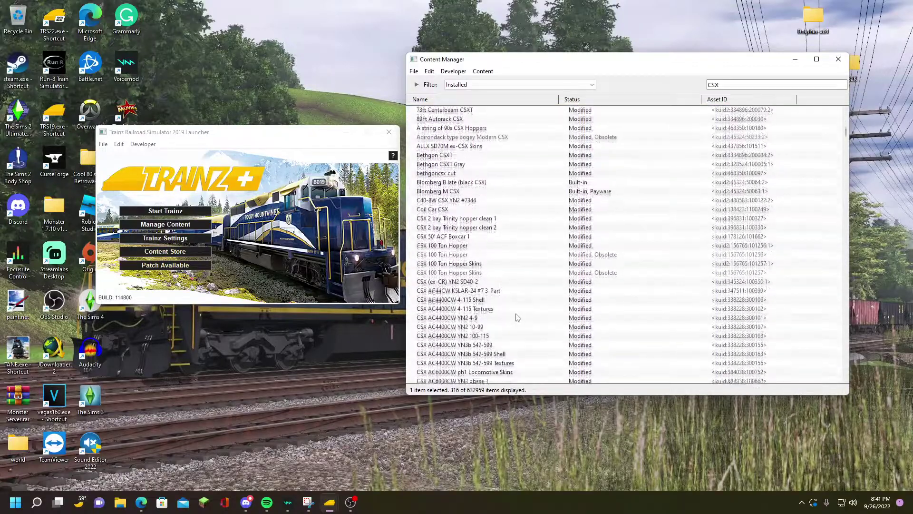
scroll(523, 257, down, 15)
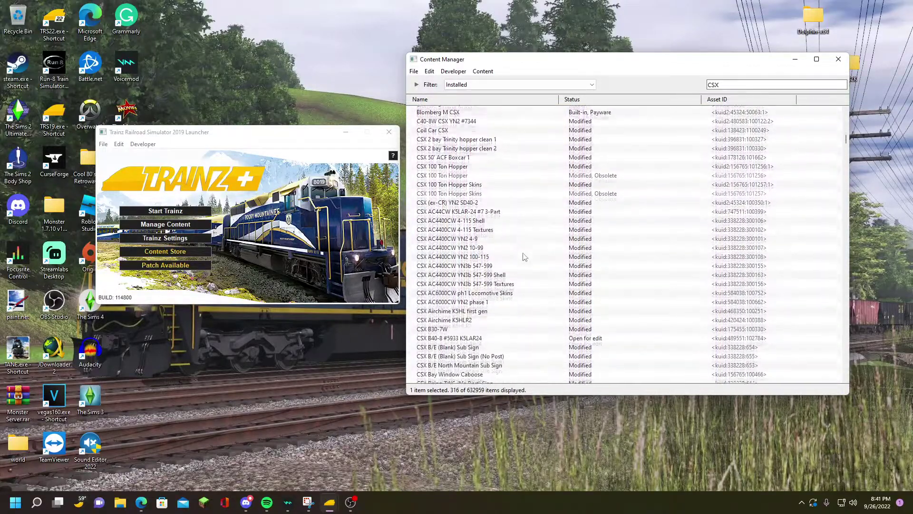
scroll(532, 265, down, 20)
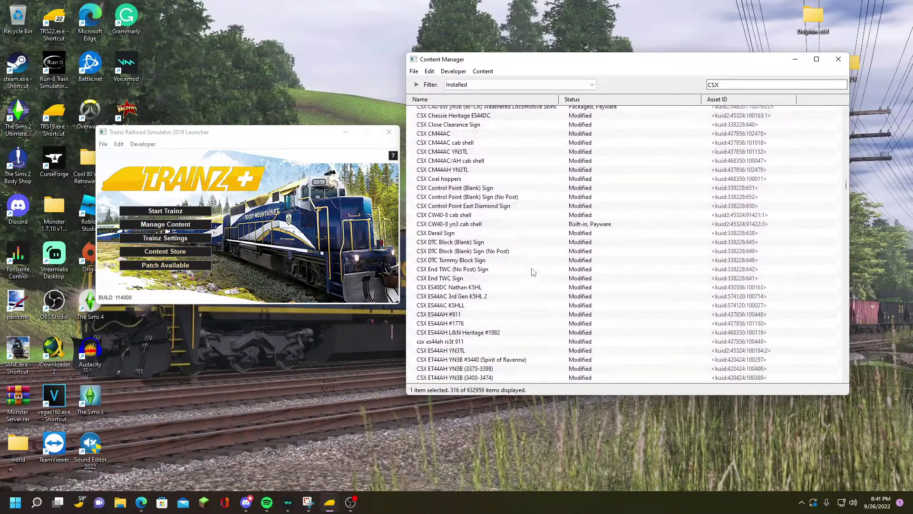
scroll(484, 271, down, 20)
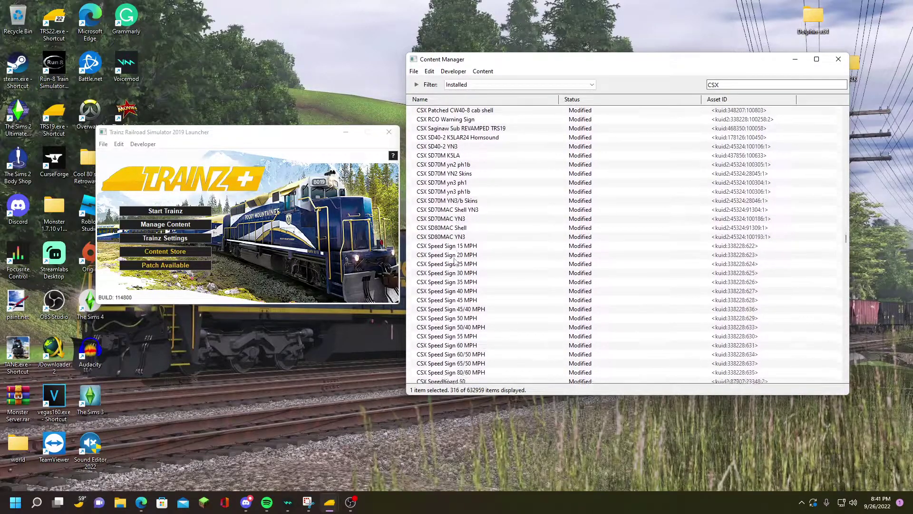
scroll(461, 275, down, 9)
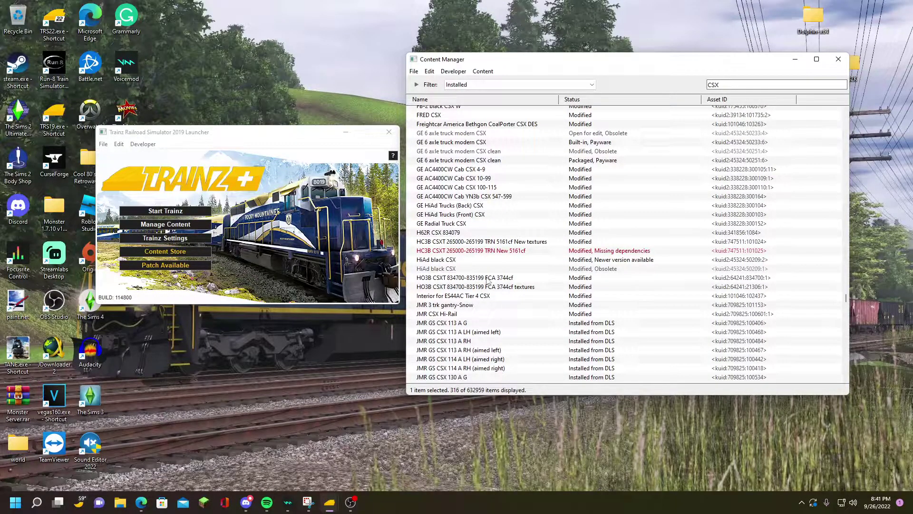
click(487, 279)
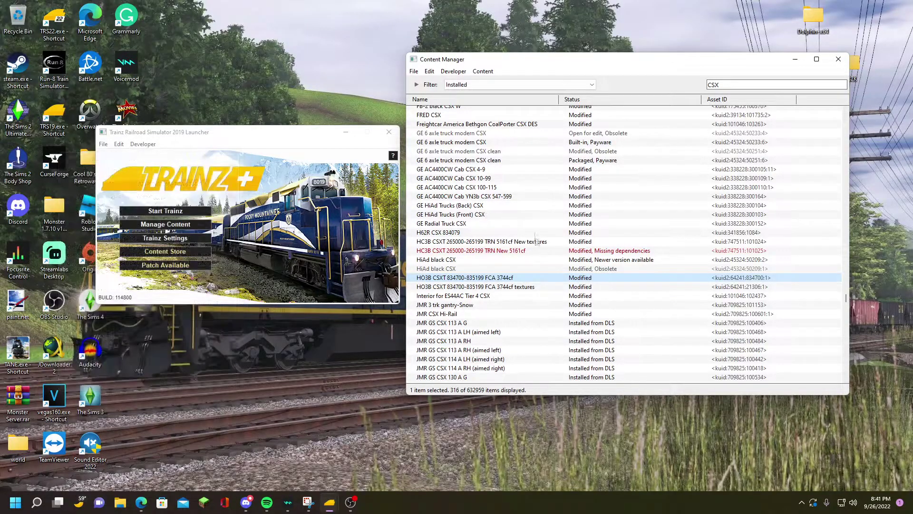
right_click(545, 276)
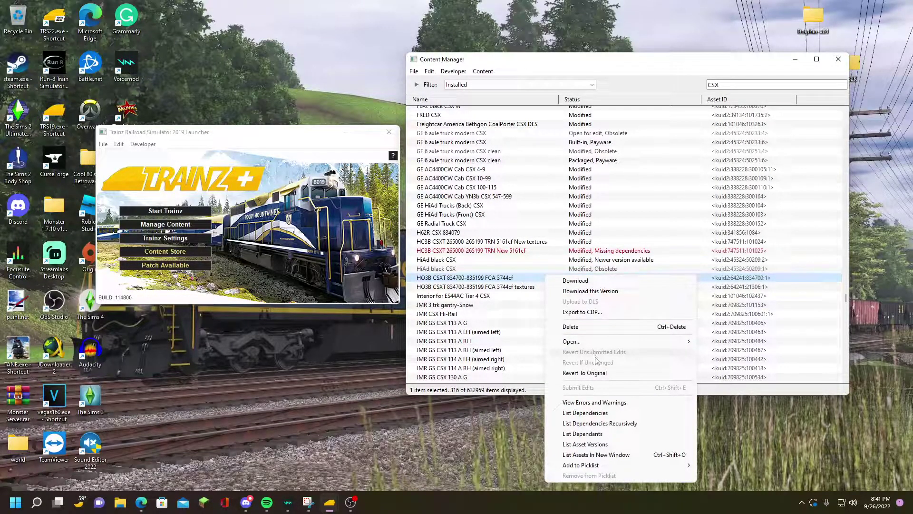
click(601, 413)
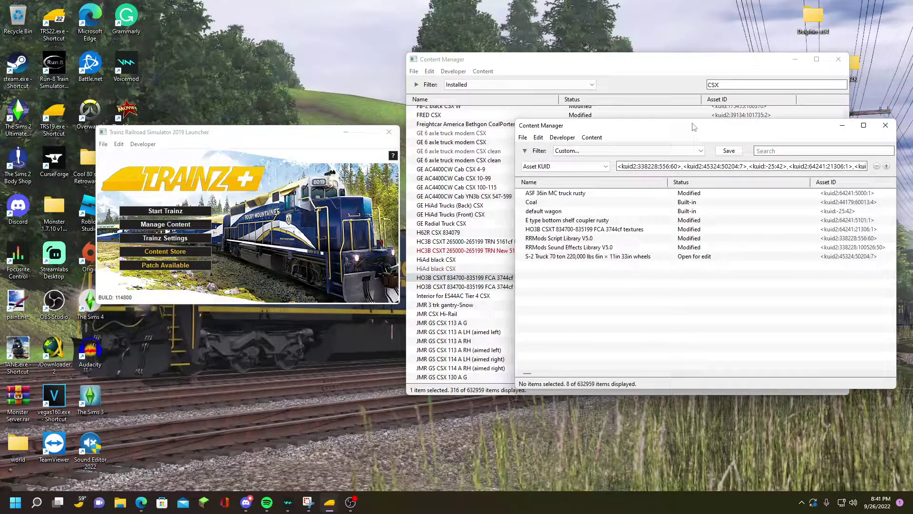
Open the folder of the S-2 Truck 70 ton dependency in File Explorer and open its config.txt in Notepad.
drag(679, 128, 530, 104)
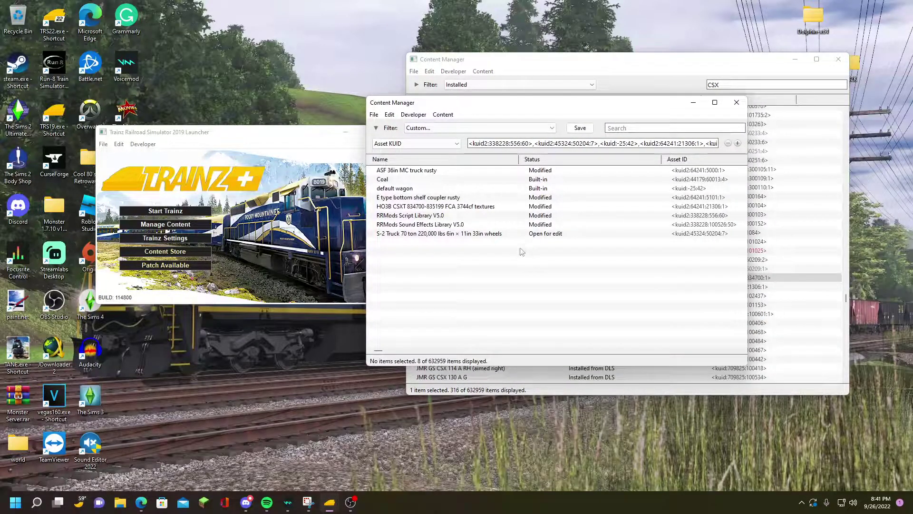
click(535, 233)
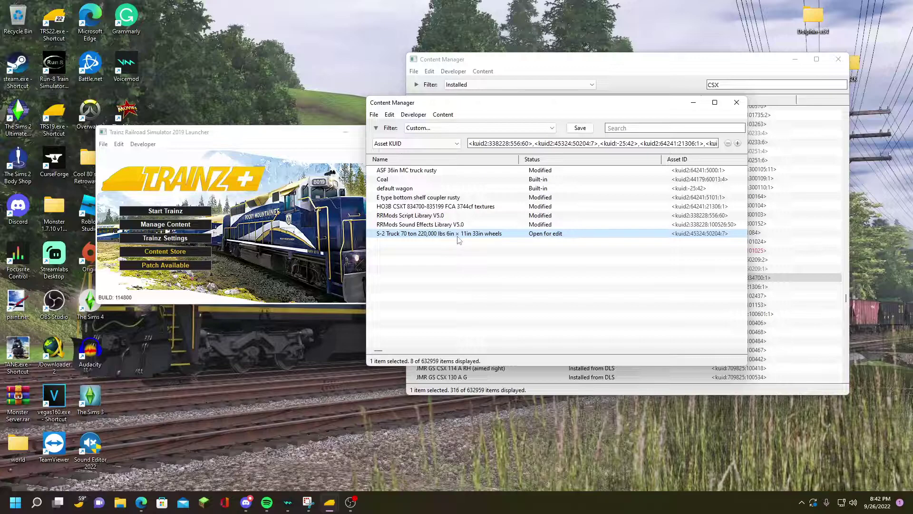
right_click(498, 236)
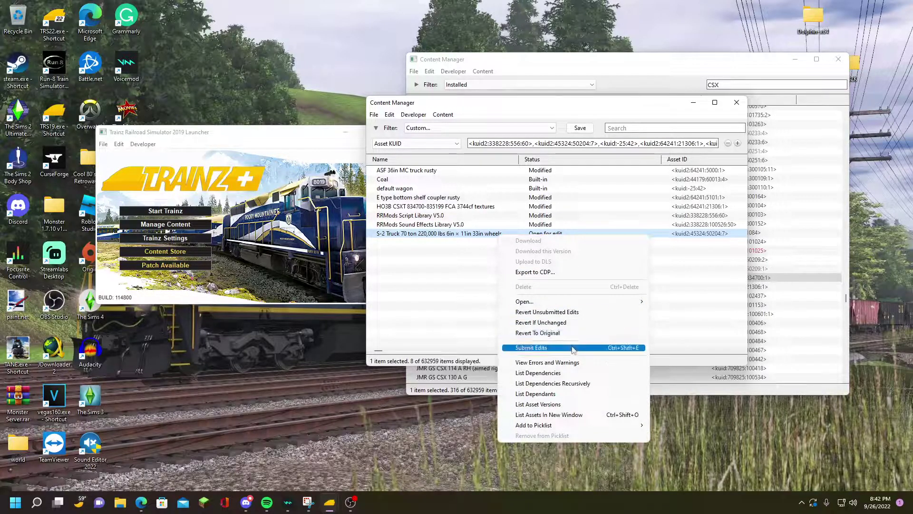
click(569, 233)
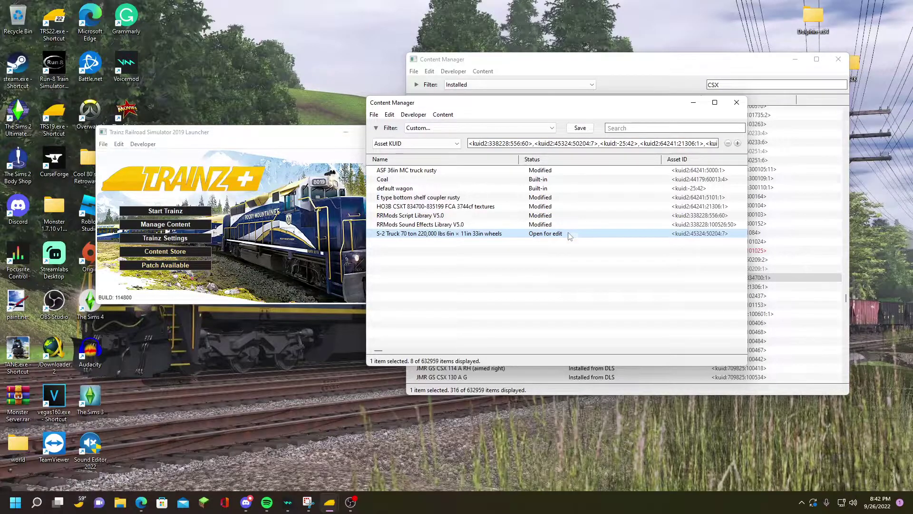
right_click(569, 236)
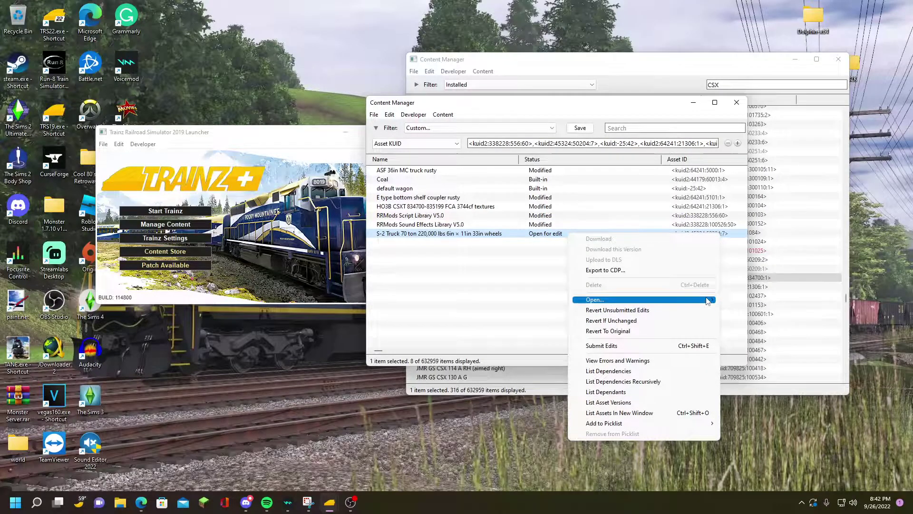
click(477, 291)
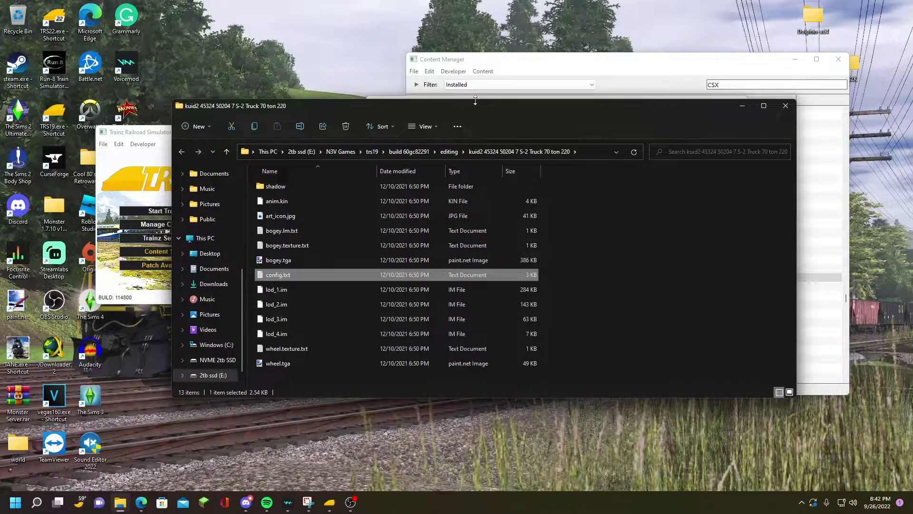
double_click(383, 275)
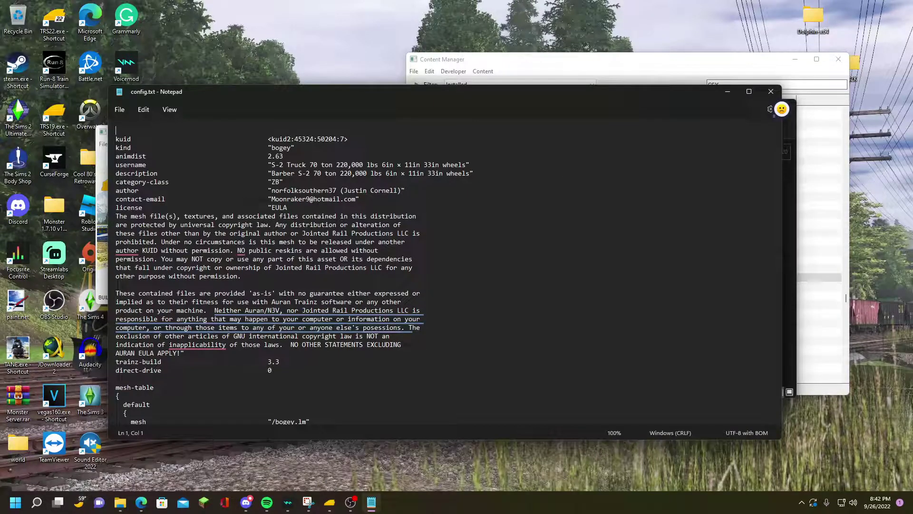
Examine the S-2 Truck's config.txt, including its author entry, mesh table, kuid-table and complete track-sound block.
drag(341, 191, 398, 191)
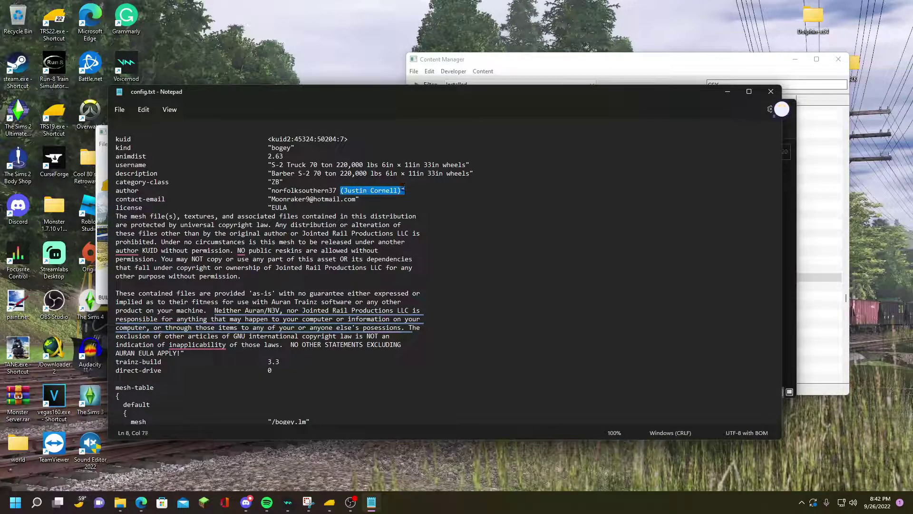
click(386, 267)
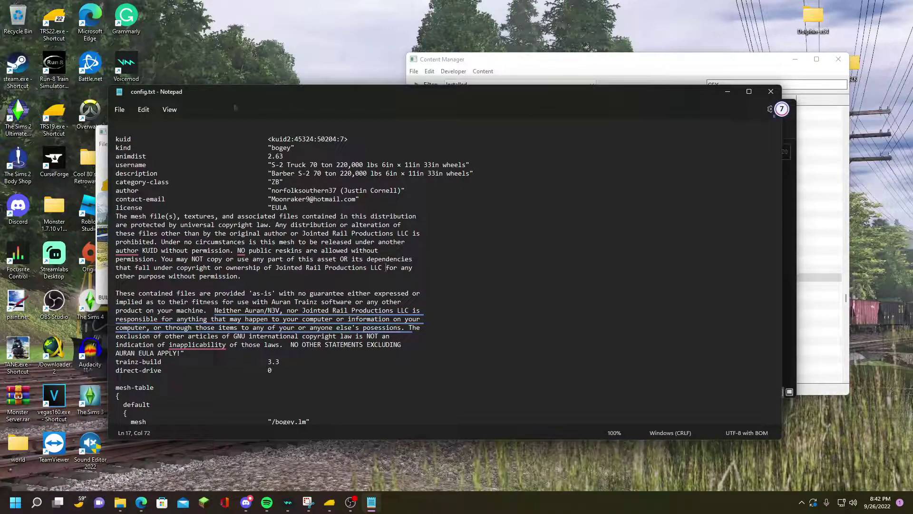
scroll(447, 271, down, 4)
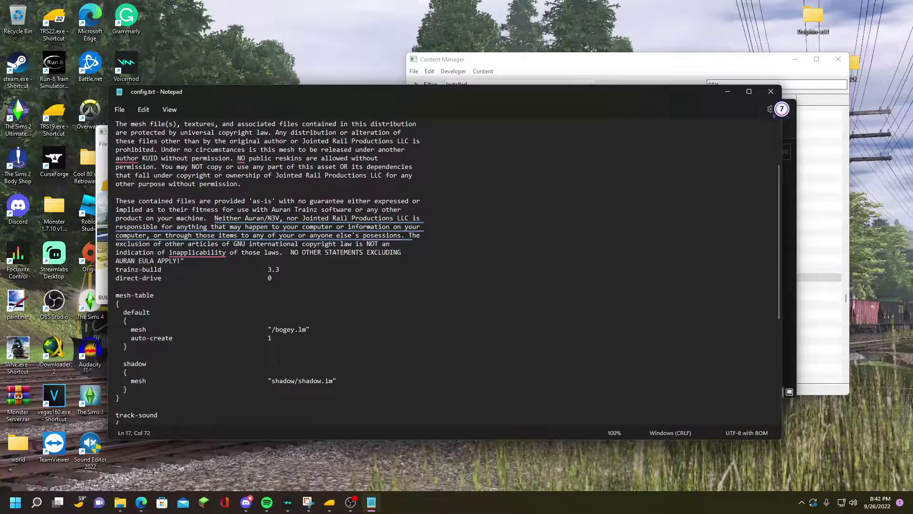
scroll(447, 271, down, 8)
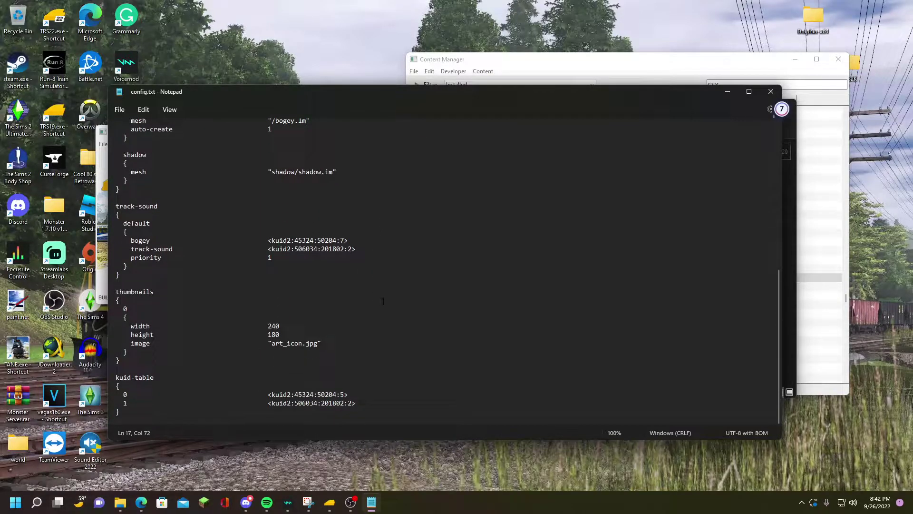
drag(268, 249, 356, 249)
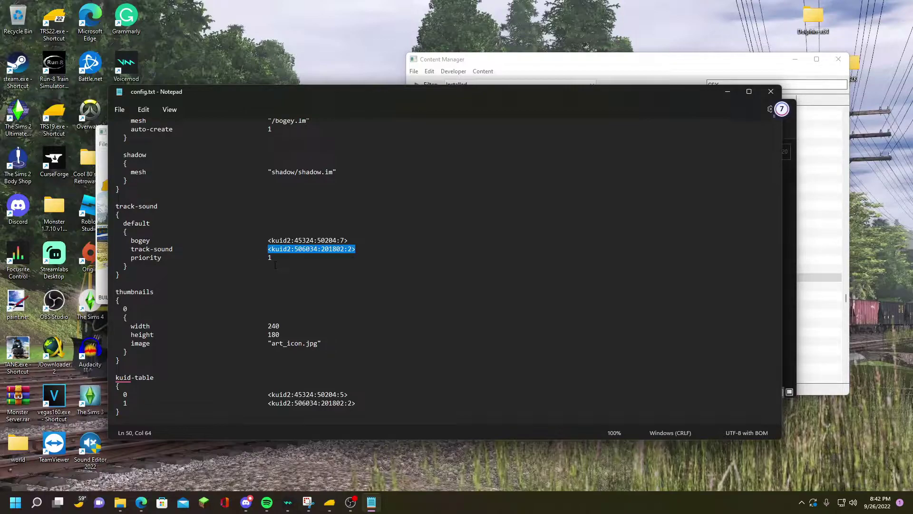
scroll(299, 255, up, 12)
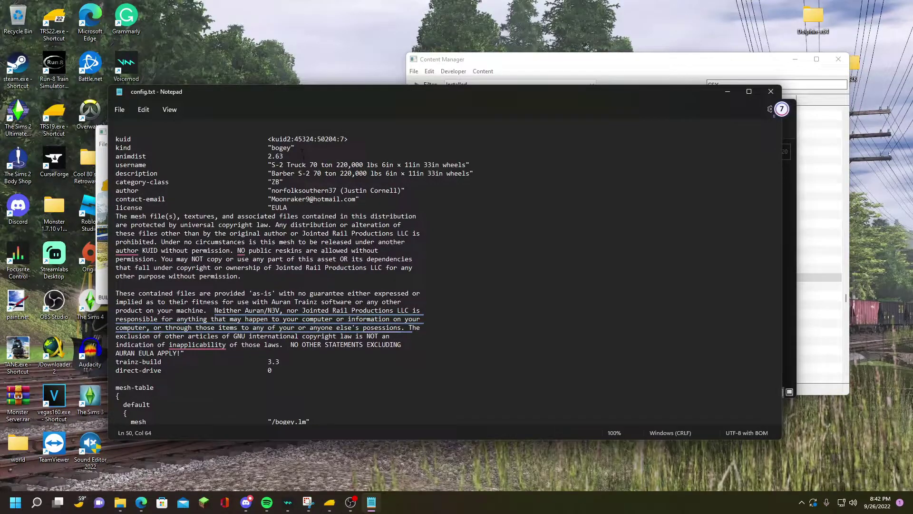
scroll(323, 257, down, 12)
scroll(447, 270, up, 10)
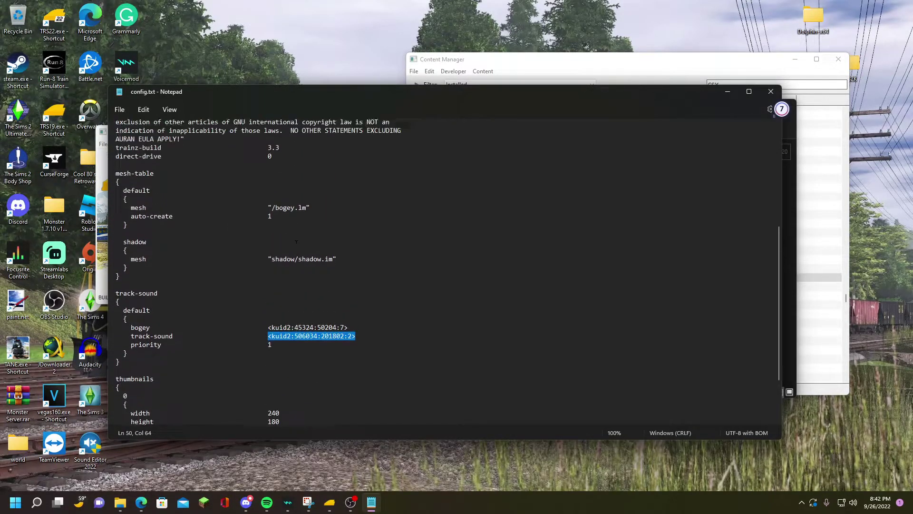
scroll(447, 270, down, 9)
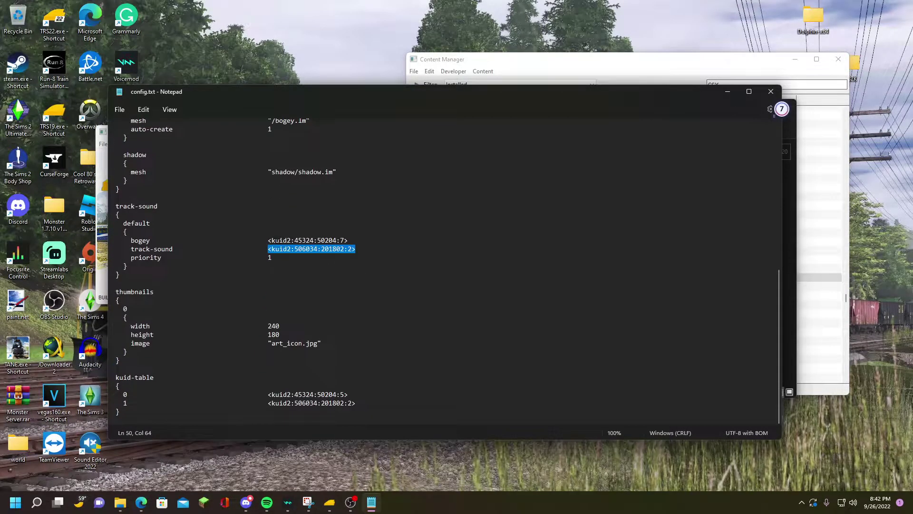
drag(119, 275, 98, 206)
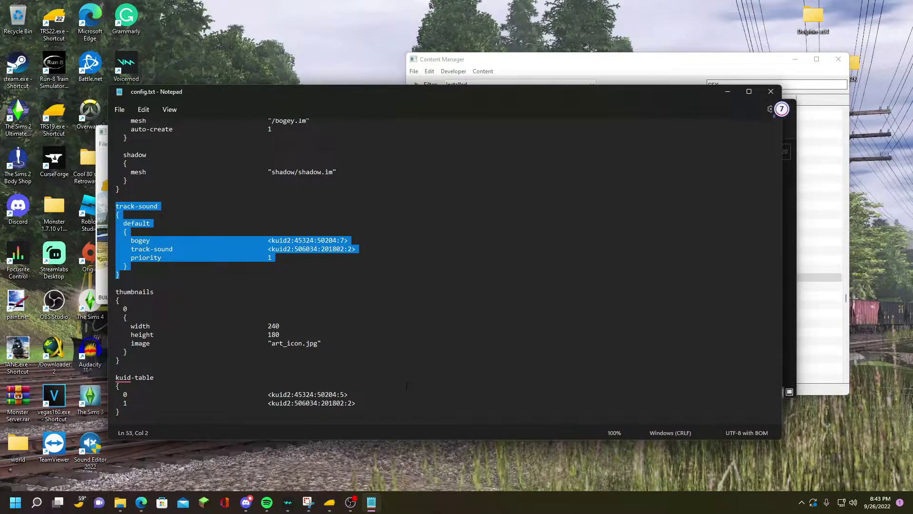
Close the S-2 Truck's config file and folder, submit the asset's edits, and leave its dependency list.
click(771, 91)
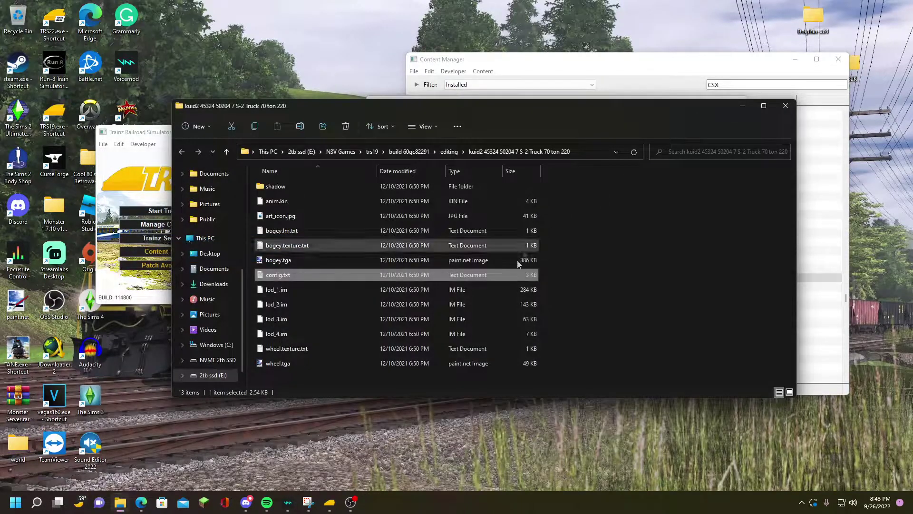
click(785, 106)
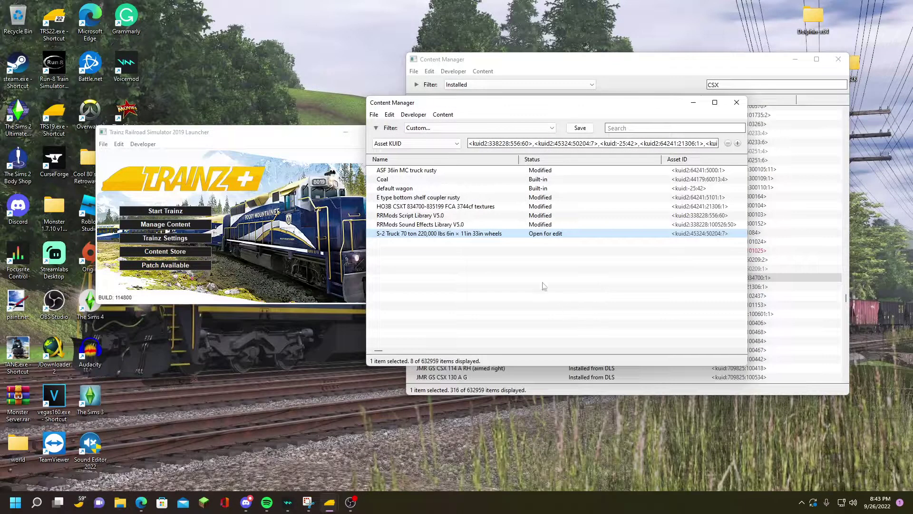
right_click(486, 235)
click(518, 349)
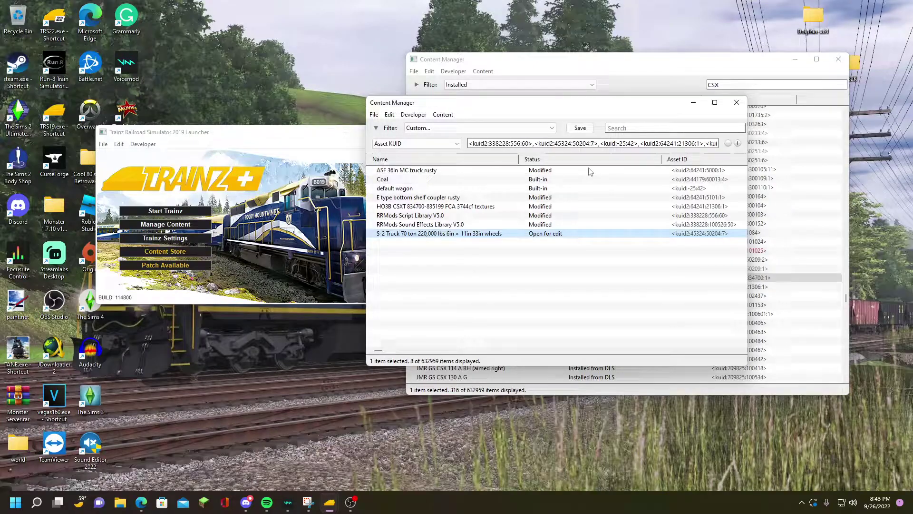
key(alt+F4)
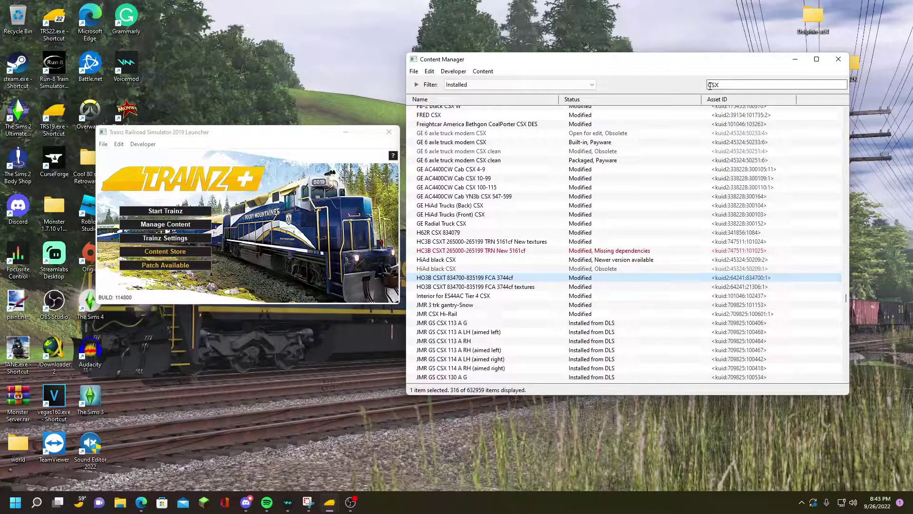
Look through the GE locomotive and truck entries in the CSX list, comparing GE HiAd Trucks (Front) with GE HiAd Trucks (Back).
click(739, 82)
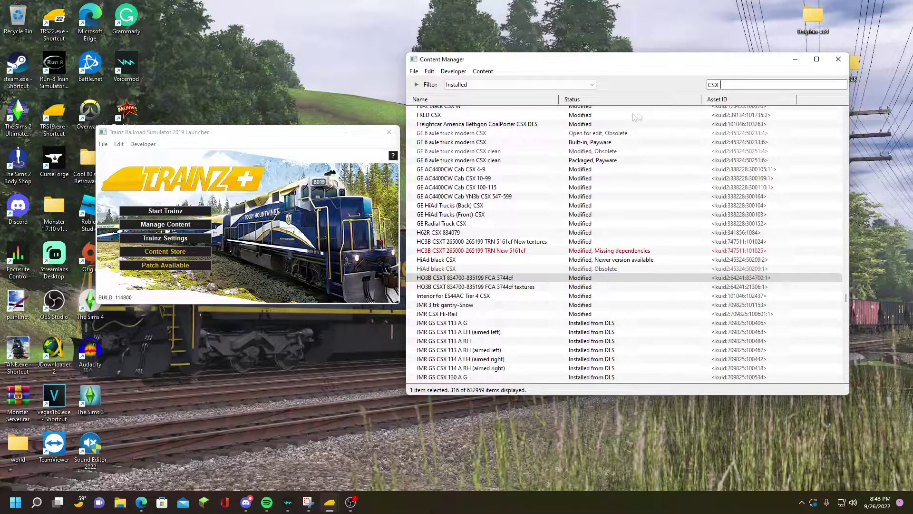
click(528, 188)
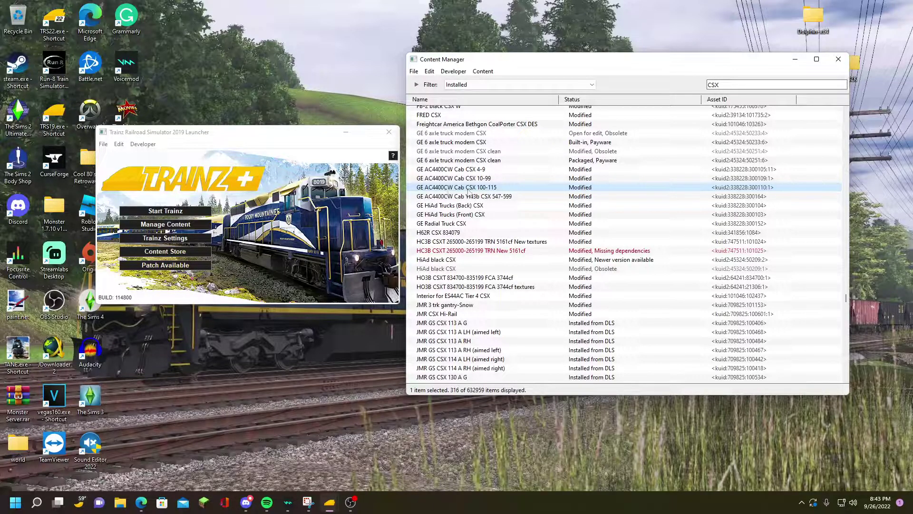
click(483, 208)
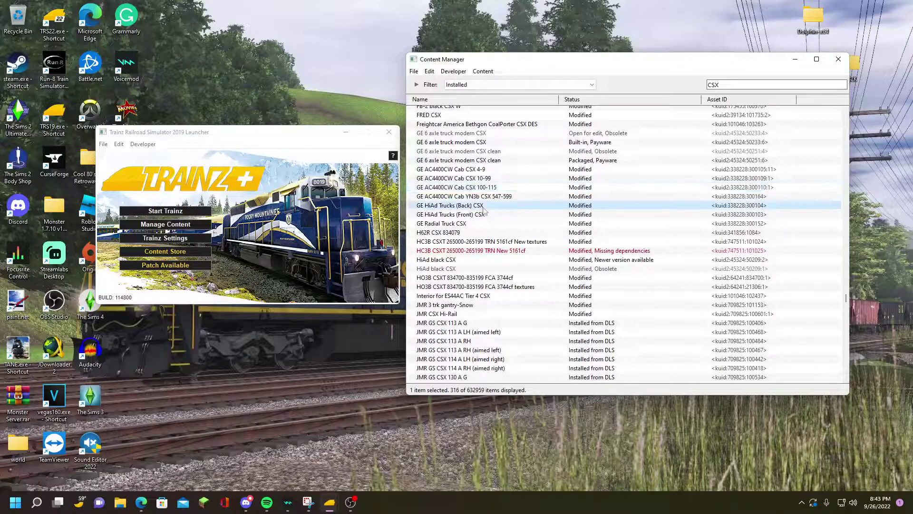
scroll(483, 209, up, 2)
click(469, 272)
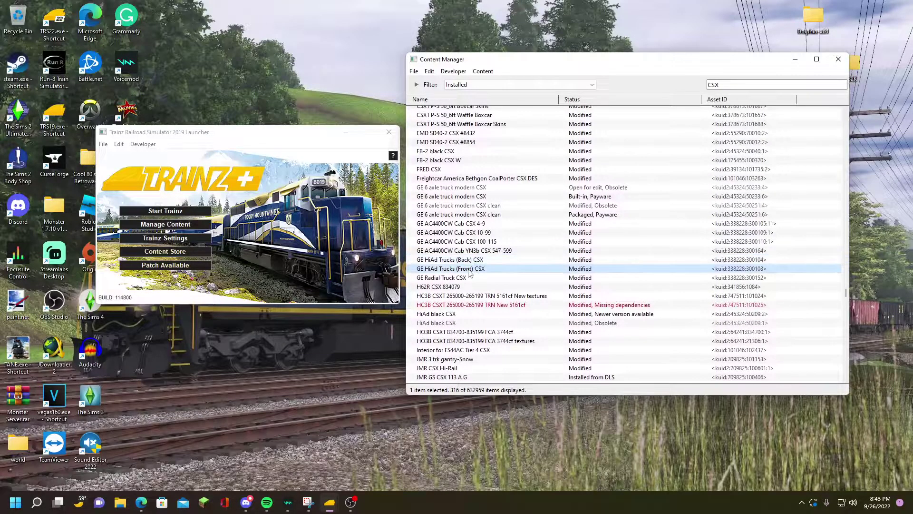
scroll(468, 271, down, 2)
click(474, 207)
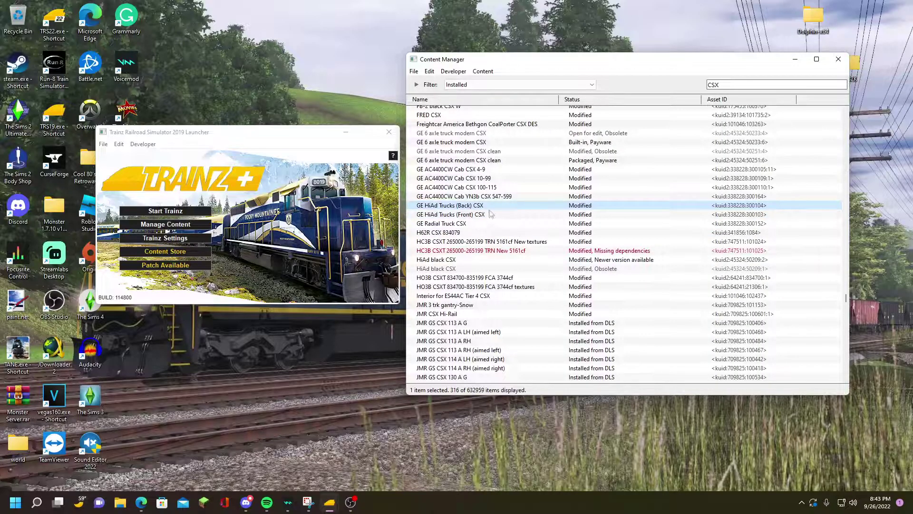
click(475, 215)
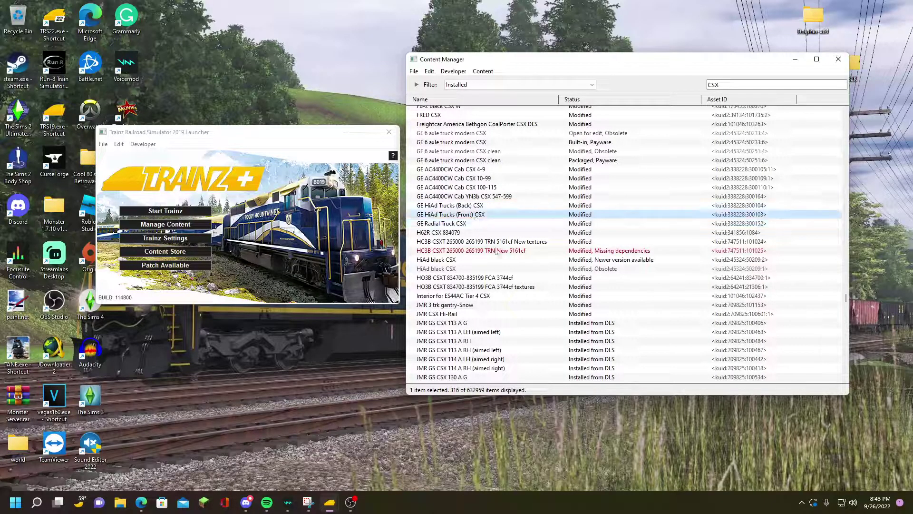
click(461, 215)
click(460, 206)
click(484, 197)
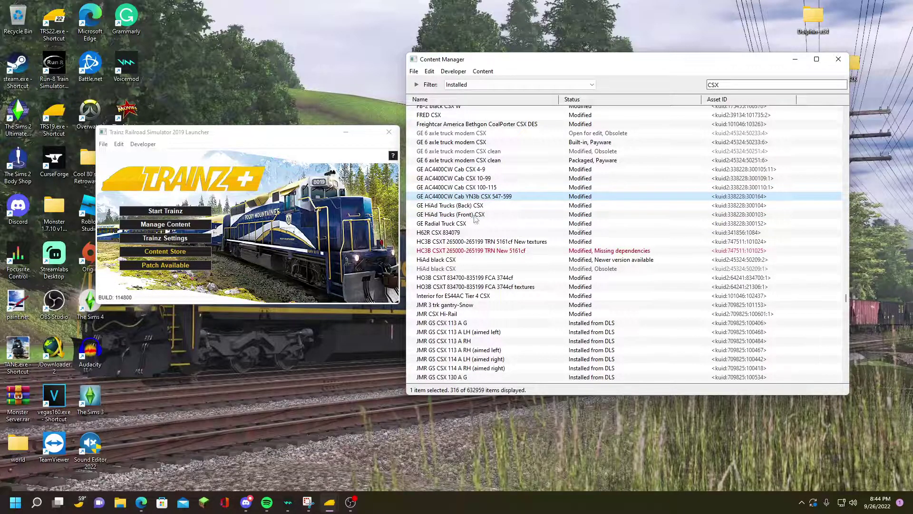
Open the GE HiAd Trucks (Front) CSX asset's folder in File Explorer and open its config.txt in Notepad.
click(474, 215)
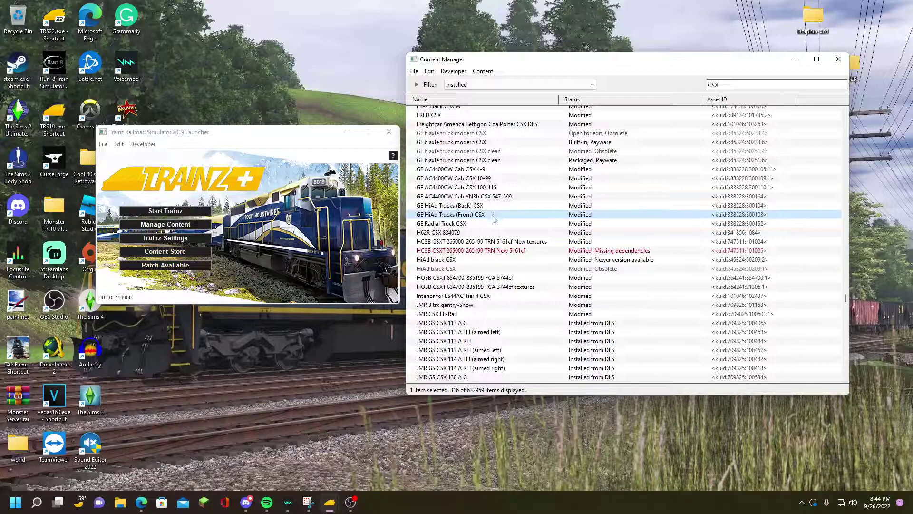
right_click(498, 218)
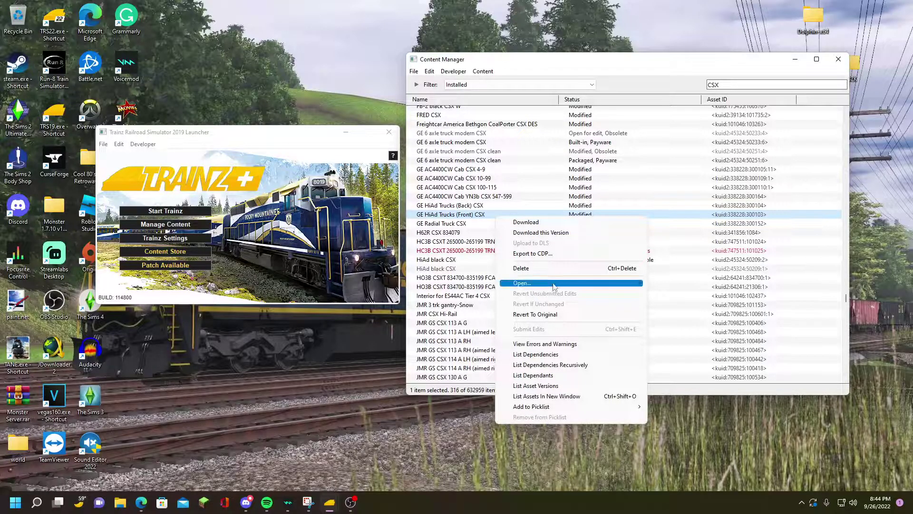
mouse_move(564, 285)
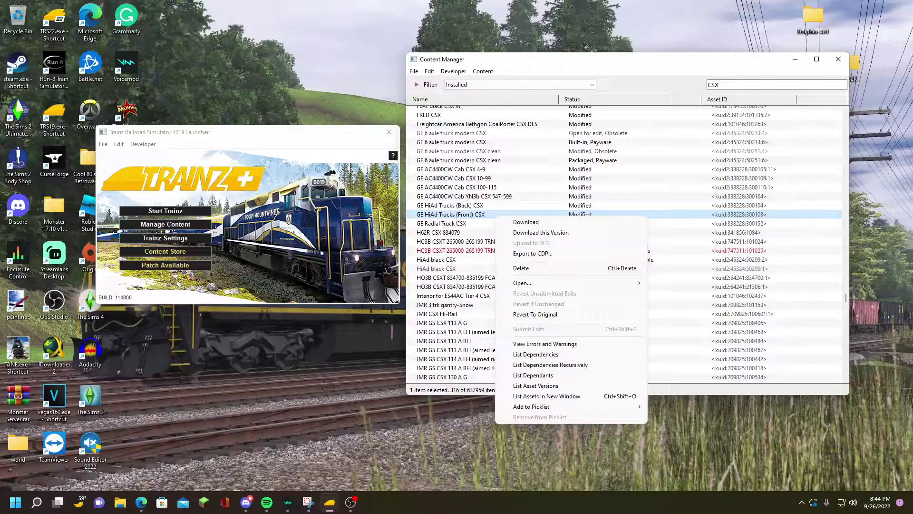
click(702, 294)
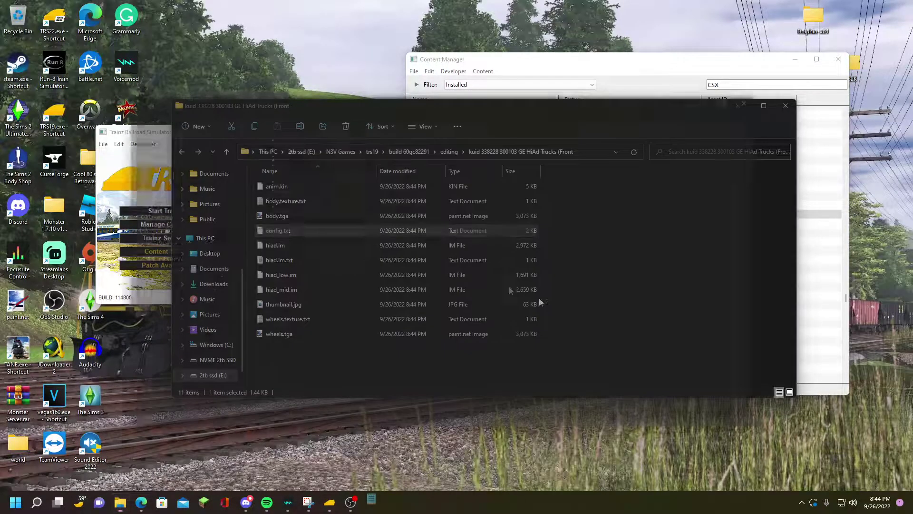
key(Return)
Examine the track-sound block, the kuid entry and the kuid-table in the GE HiAd Trucks (Front) config file.
scroll(574, 302, down, 2)
scroll(575, 303, down, 5)
click(129, 309)
drag(130, 306, 103, 250)
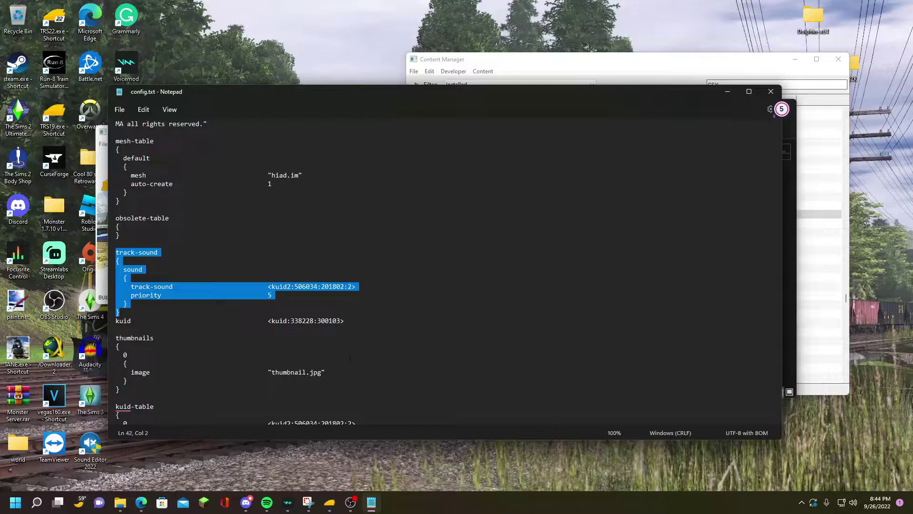
click(325, 320)
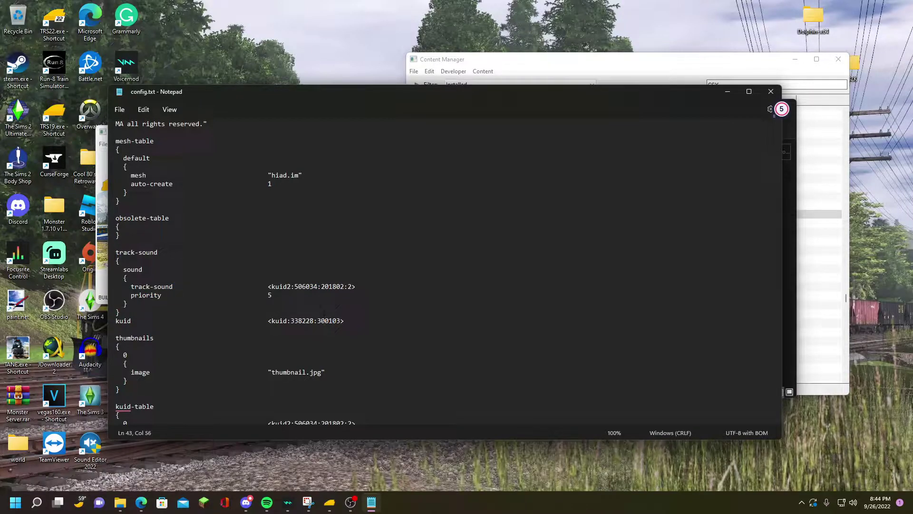
scroll(335, 314, down, 1)
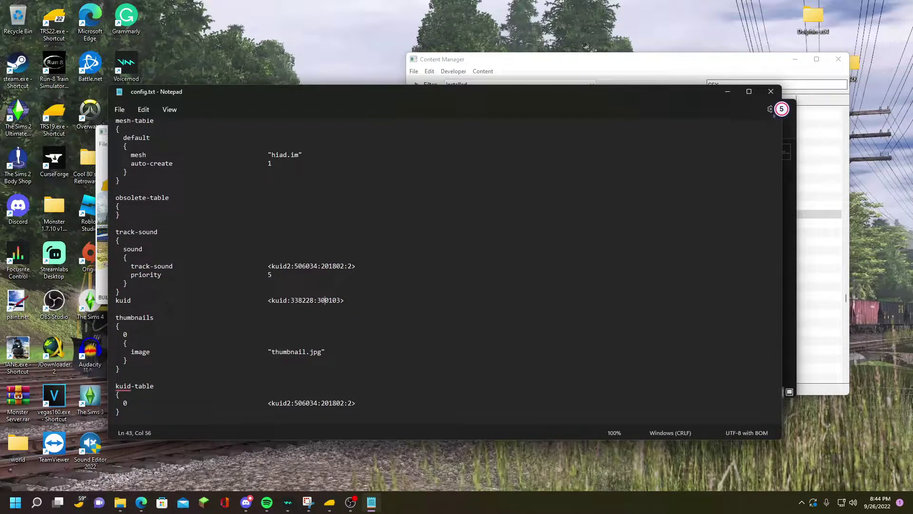
scroll(137, 306, up, 2)
scroll(161, 294, down, 2)
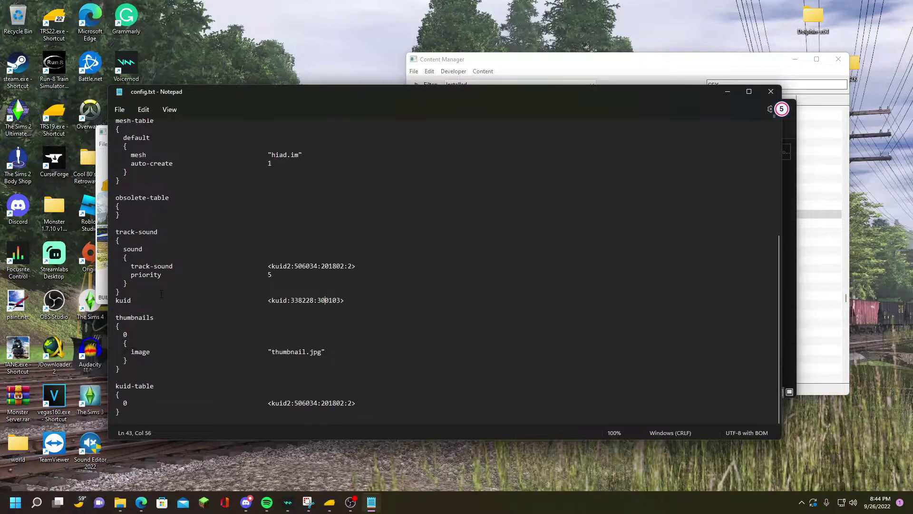
Review the GE HiAd Trucks (Front) config file from the username entry through the track-sound block to the kuid-table.
scroll(197, 332, up, 7)
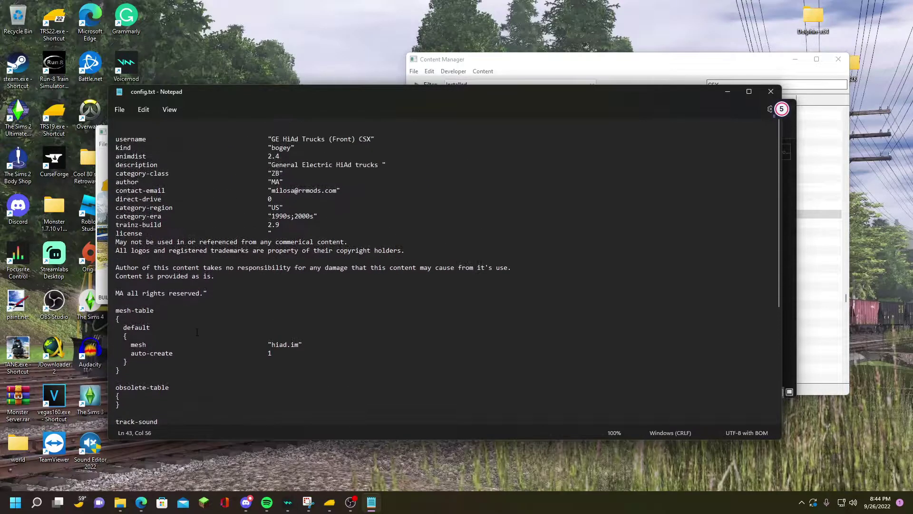
scroll(197, 331, down, 2)
scroll(521, 142, down, 5)
drag(535, 97, 519, 263)
drag(628, 108, 549, 58)
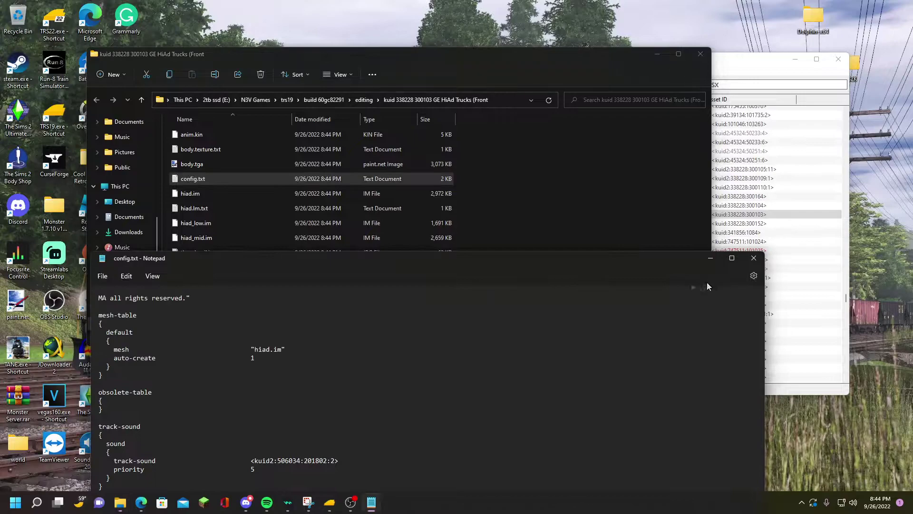
drag(385, 256, 386, 87)
scroll(386, 190, down, 1)
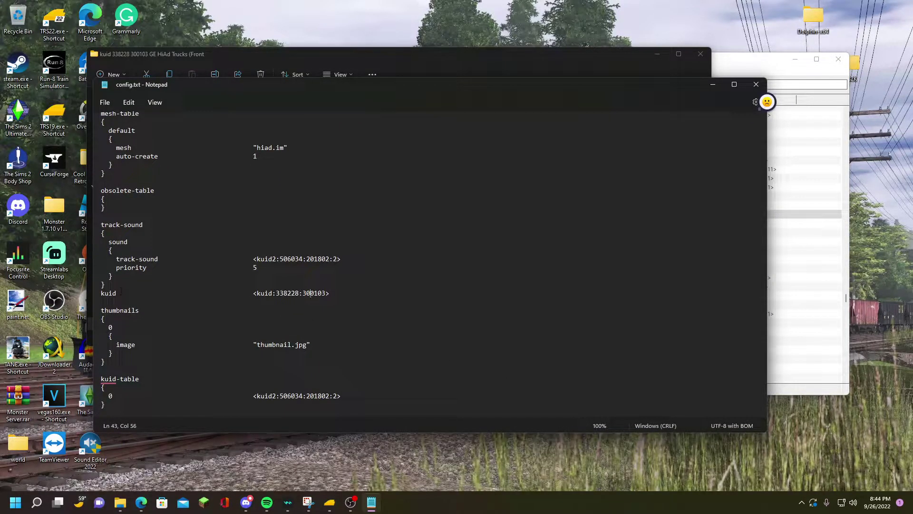
Replace the track-sound block with the default/bogey version using track-sound <kuid2:506034:201802:2> and priority 1, and set its bogey to <kuid:338228:300103>.
drag(105, 284, 97, 225)
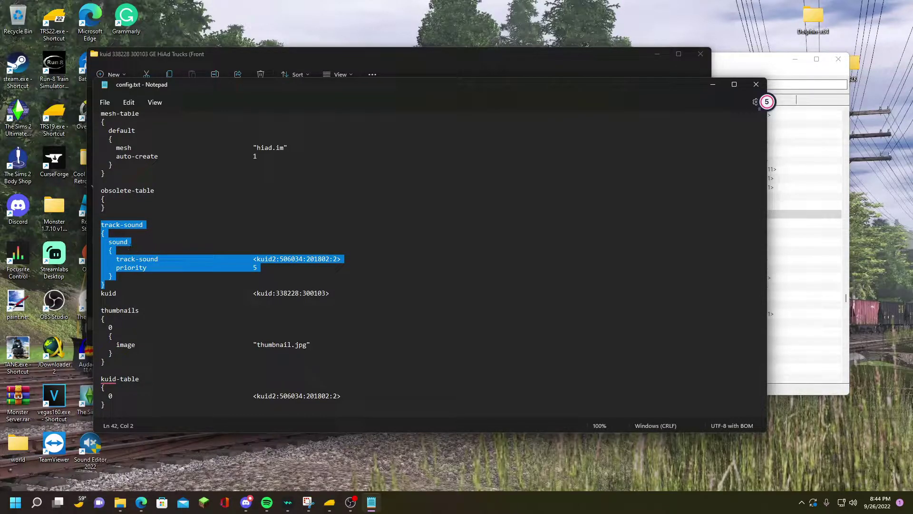
text(track-sound {   default   {     bogey                               <kuid2:45324:50204:7>     track-sound                         <kuid2:506034:201802:2>     priority                            1   } })
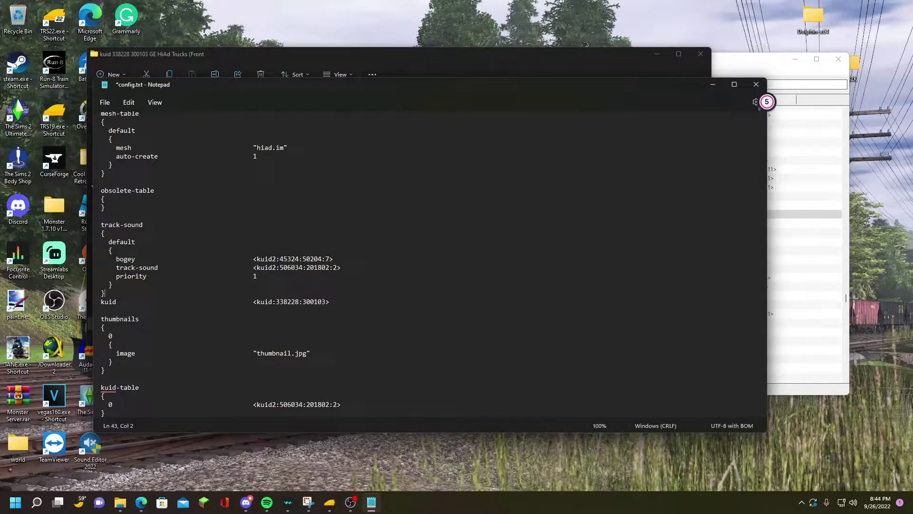
drag(329, 302, 256, 301)
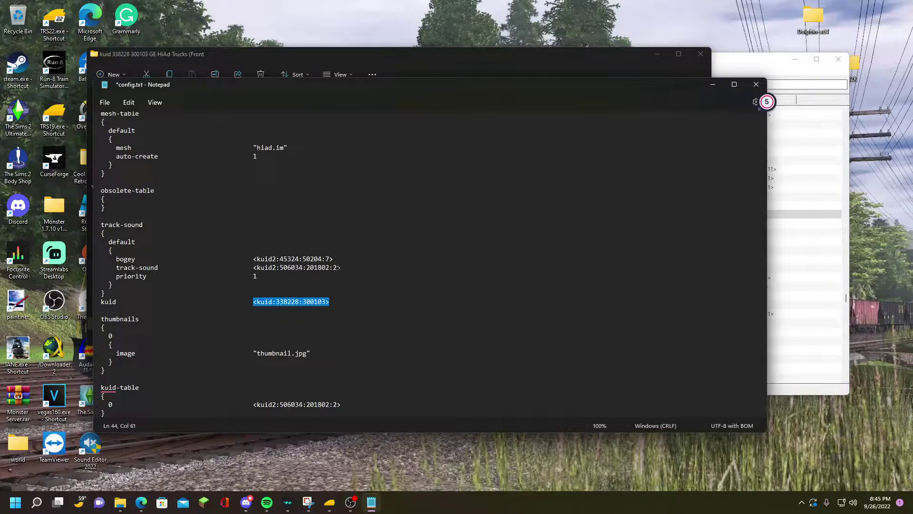
drag(334, 258, 250, 259)
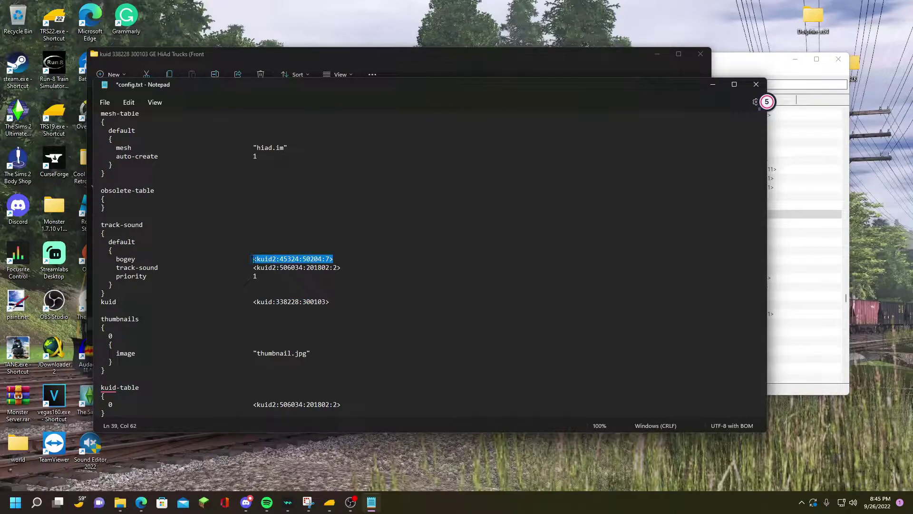
text(<kuid:338228:300103>)
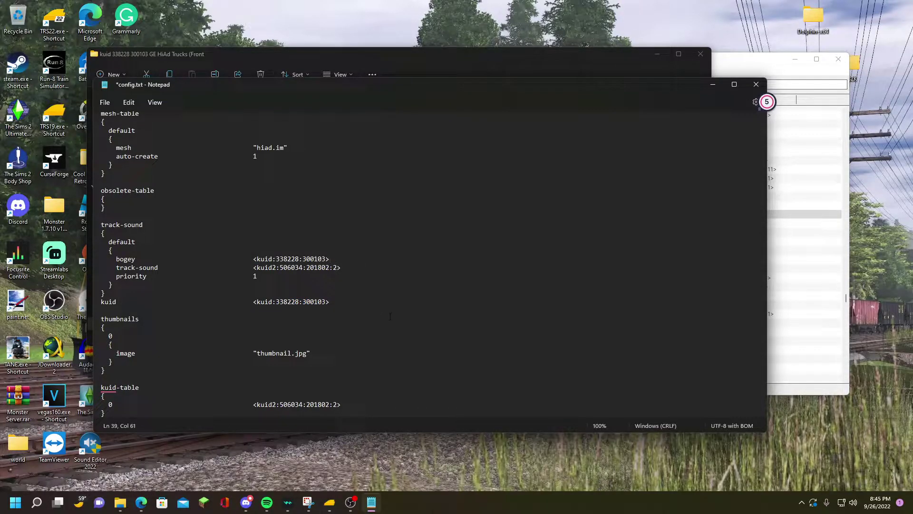
Copy the track-sound KUID <kuid2:506034:201802:2> over entry 0 of the kuid-table.
drag(356, 268, 252, 268)
key(ctrl+c)
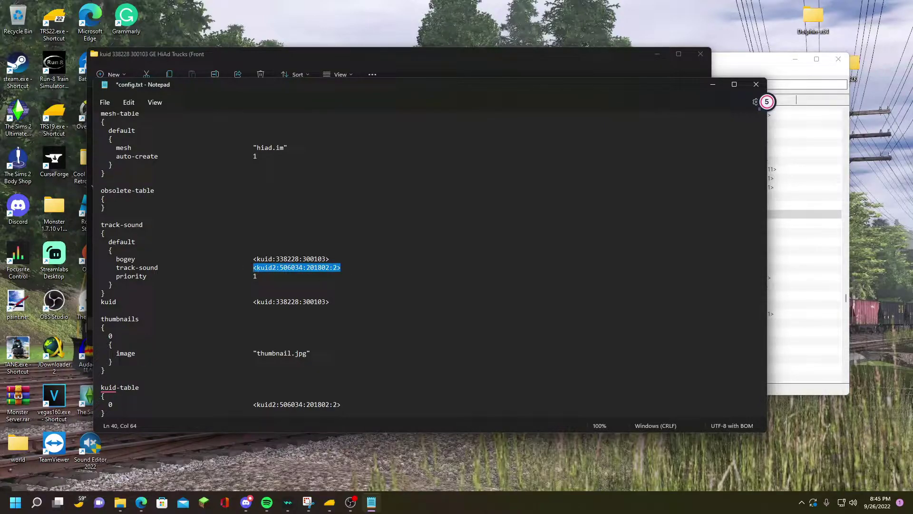
scroll(252, 267, down, 1)
drag(341, 396, 253, 396)
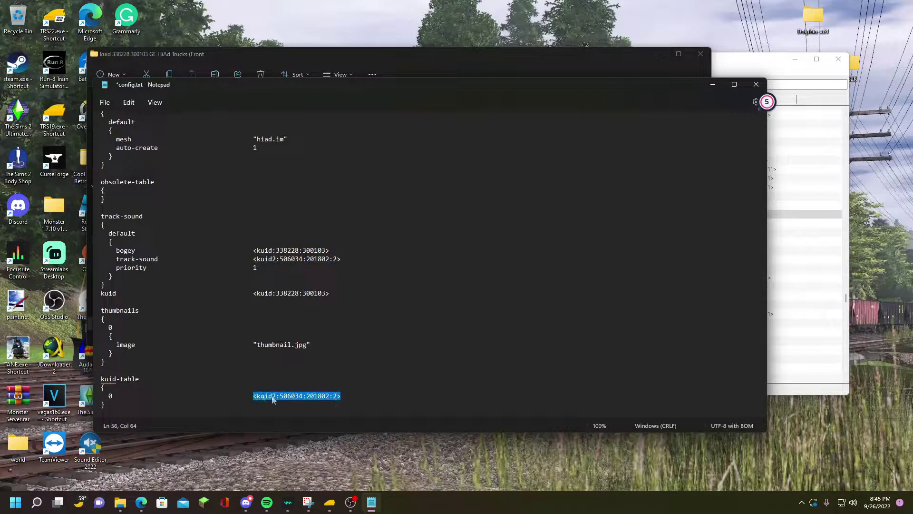
key(ctrl+v)
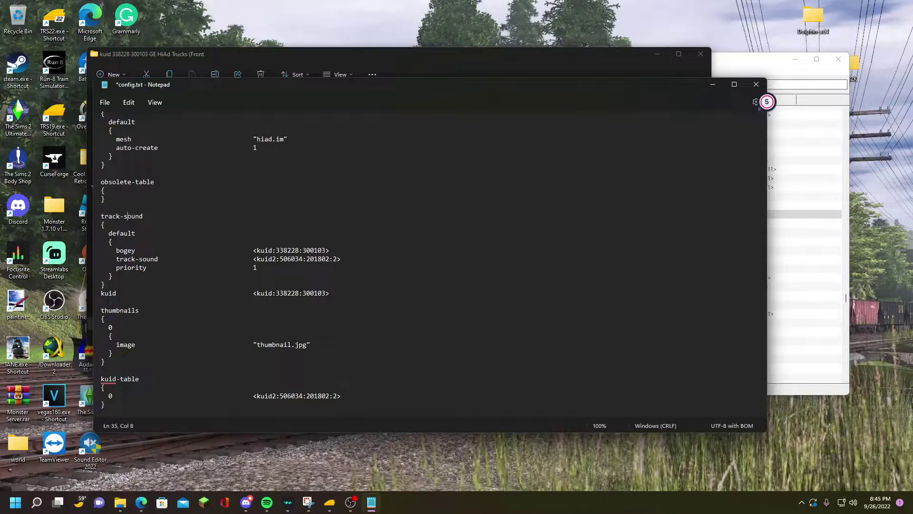
Save and close the Front truck's config file, close its folder, and submit the edits for GE HiAd Trucks (Front) CSX.
click(759, 84)
click(344, 287)
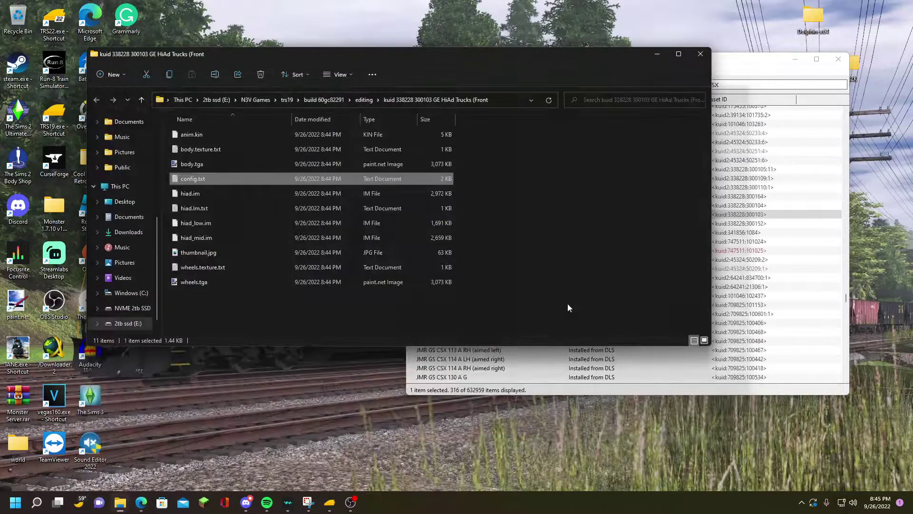
click(700, 54)
right_click(459, 215)
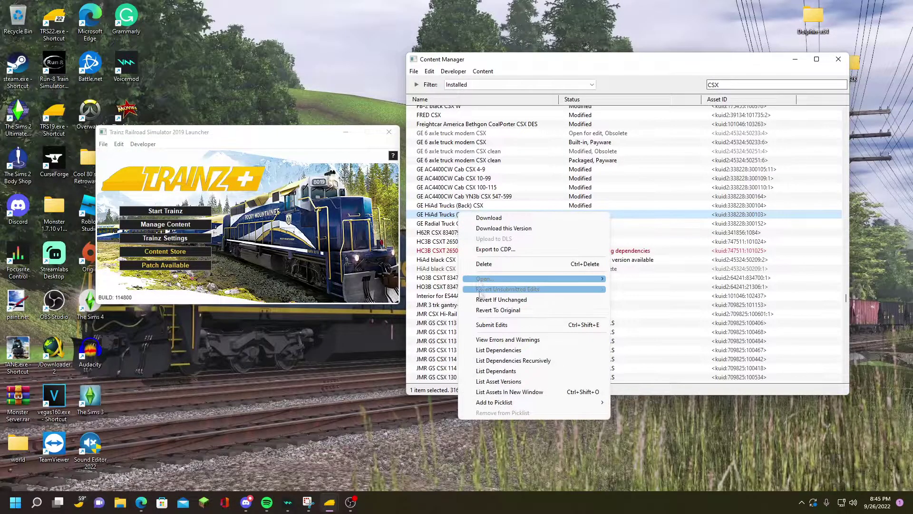
click(494, 324)
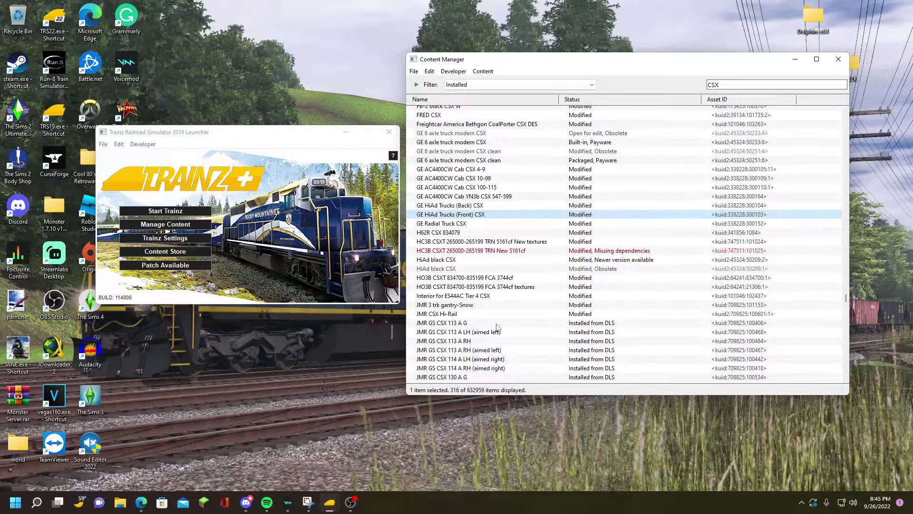
Open the GE HiAd Trucks (Back) CSX folder in File Explorer and display the track-sound block of its config.txt.
right_click(531, 205)
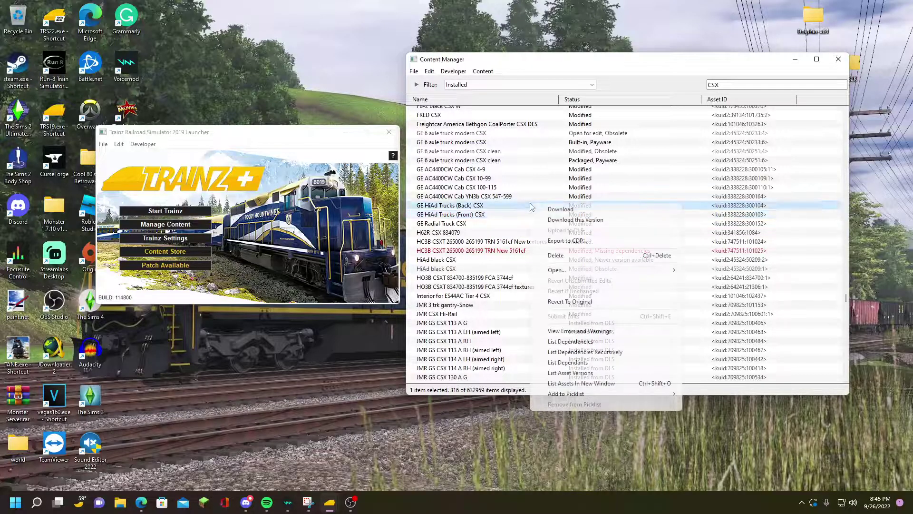
mouse_move(576, 275)
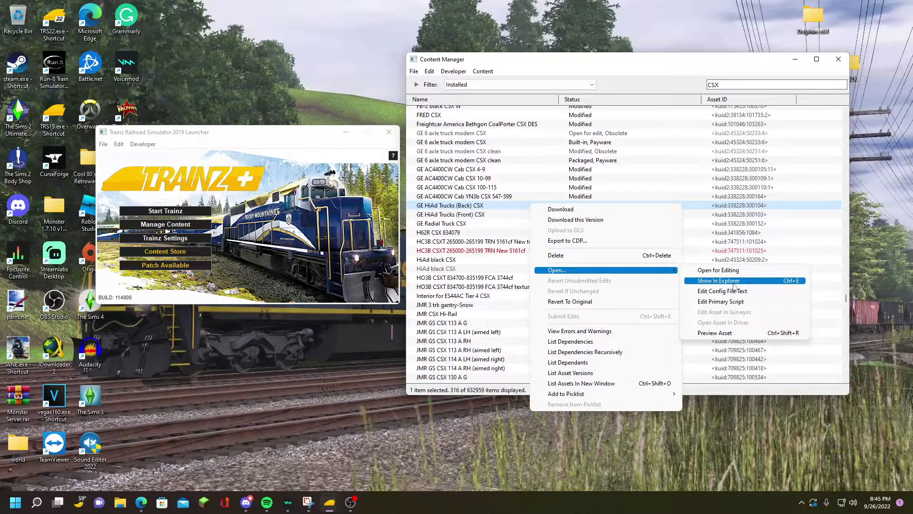
click(727, 280)
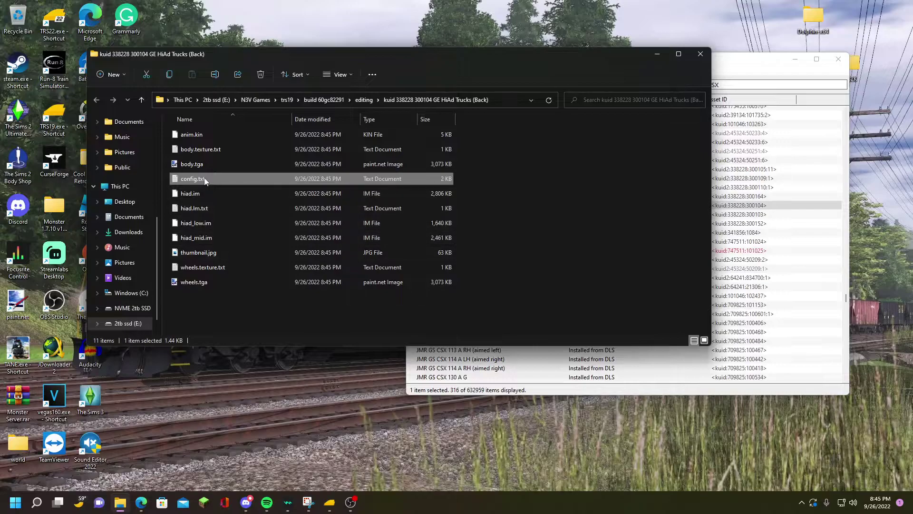
double_click(206, 180)
scroll(280, 272, down, 7)
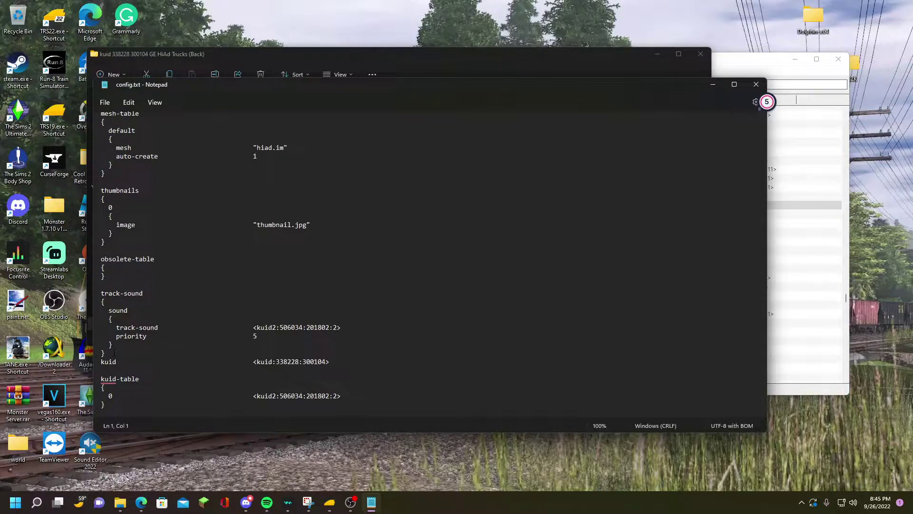
Reopen the GE HiAd Trucks (Front) CSX config.txt from its folder and copy its whole track-sound block.
click(749, 71)
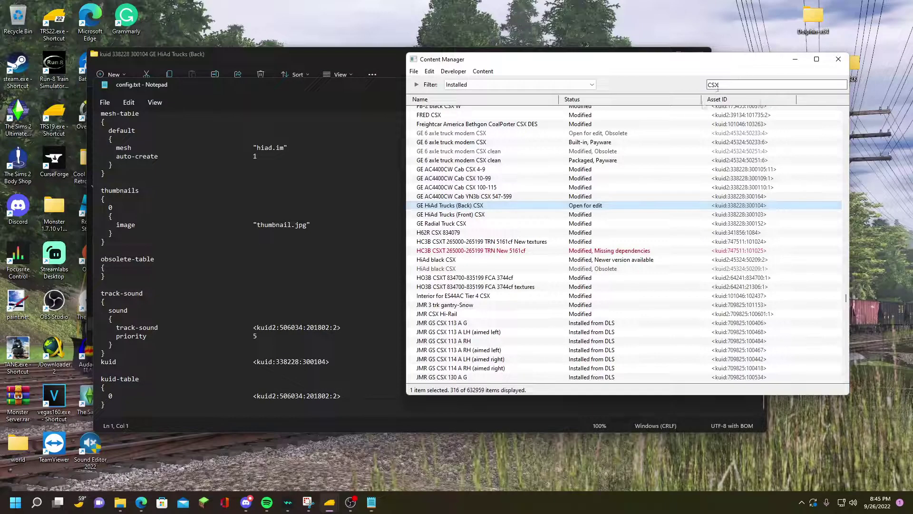
right_click(581, 215)
mouse_move(623, 284)
click(756, 296)
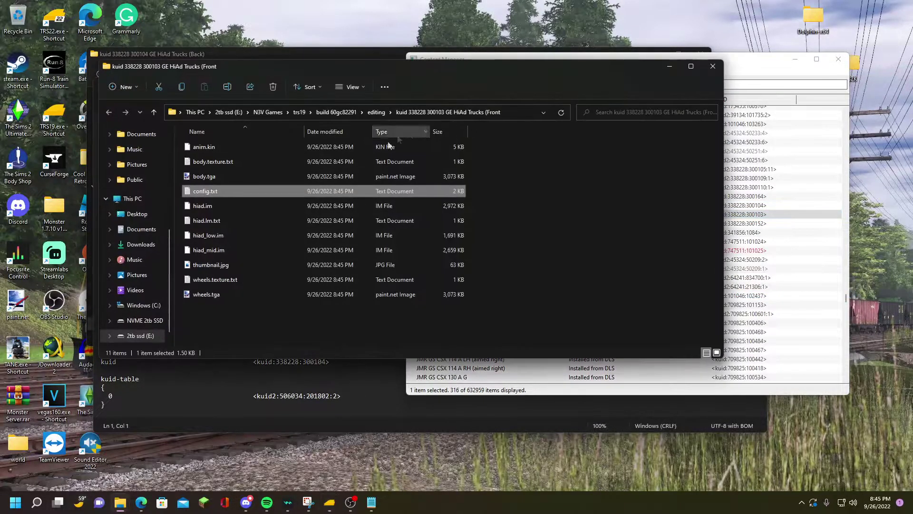
double_click(304, 192)
scroll(420, 289, down, 3)
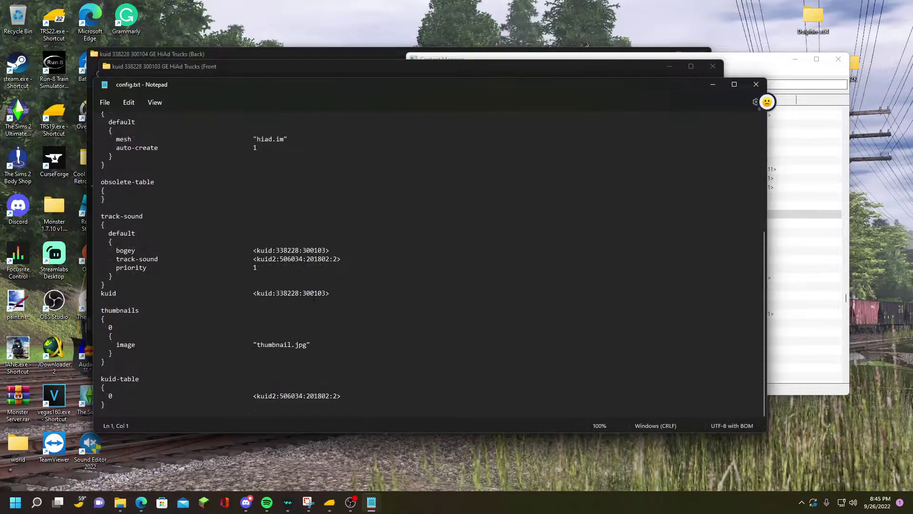
drag(114, 285, 101, 216)
key(ctrl+c)
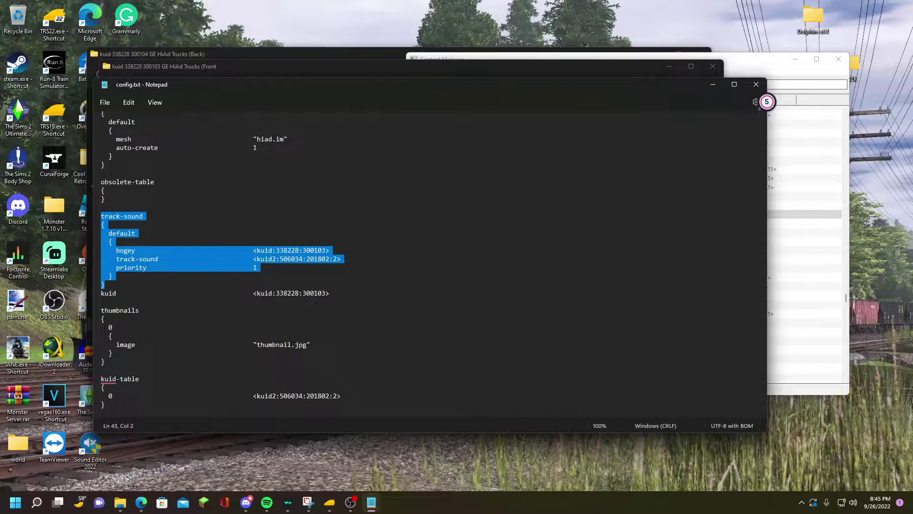
Close the Front truck's config file and folder, and submit the edits for GE HiAd Trucks (Front) CSX again.
click(714, 86)
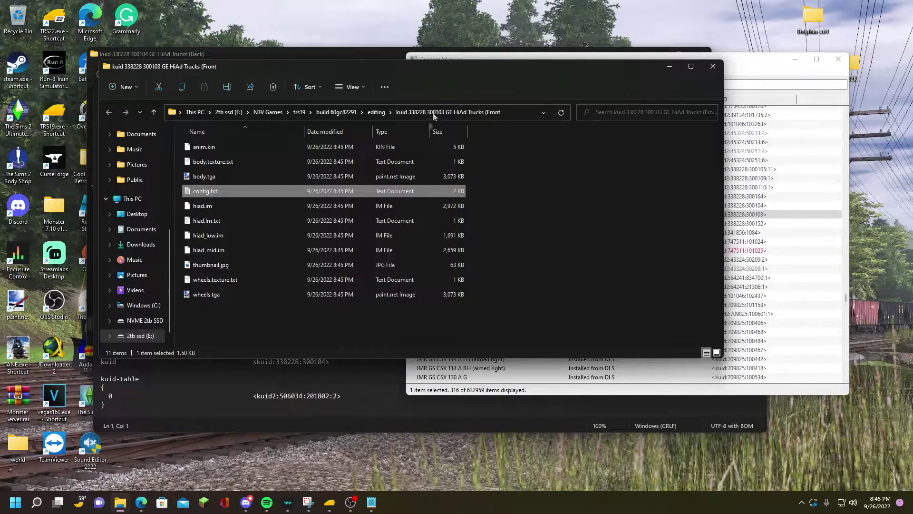
click(712, 67)
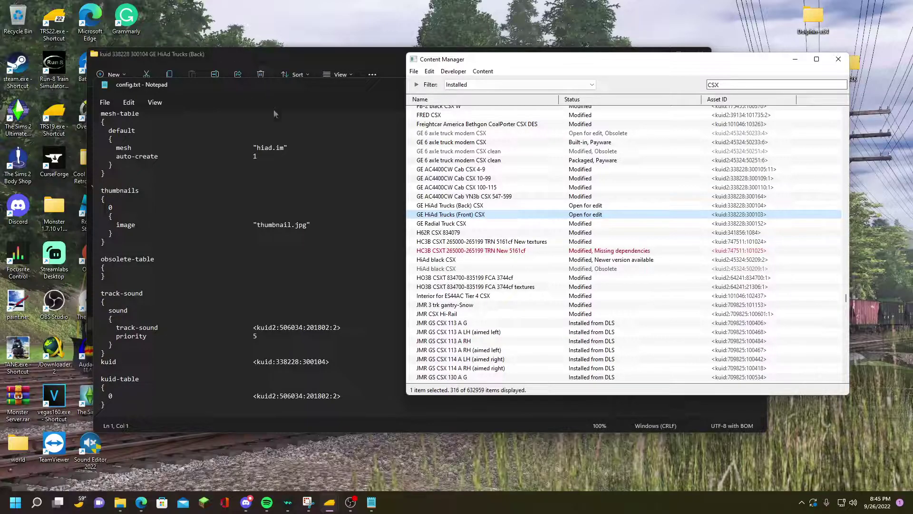
click(464, 422)
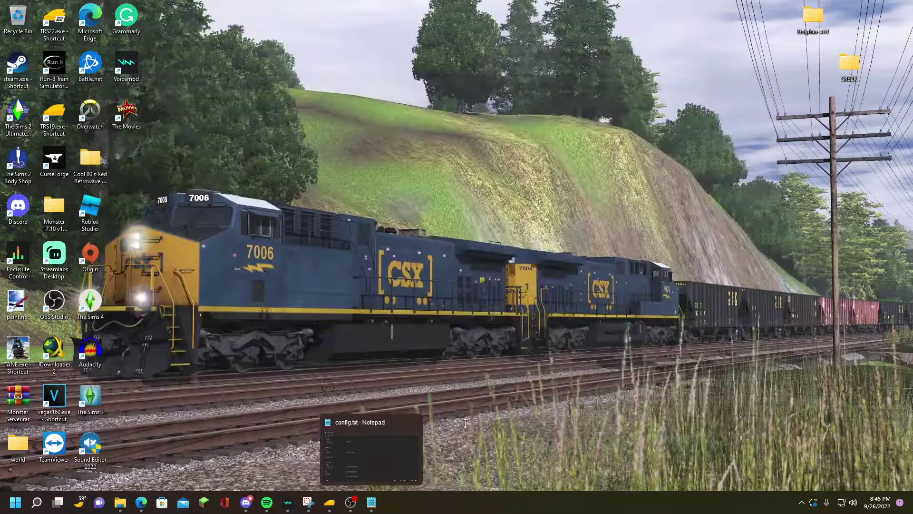
click(523, 214)
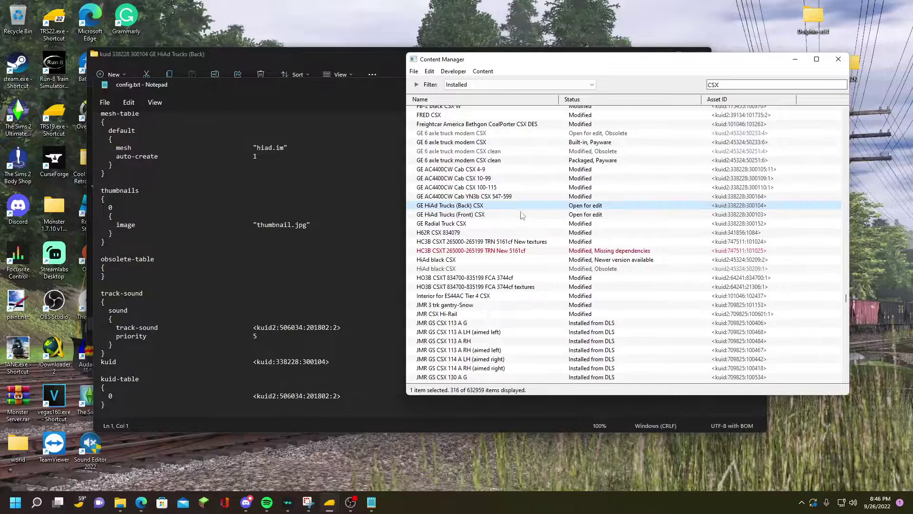
right_click(504, 213)
click(532, 327)
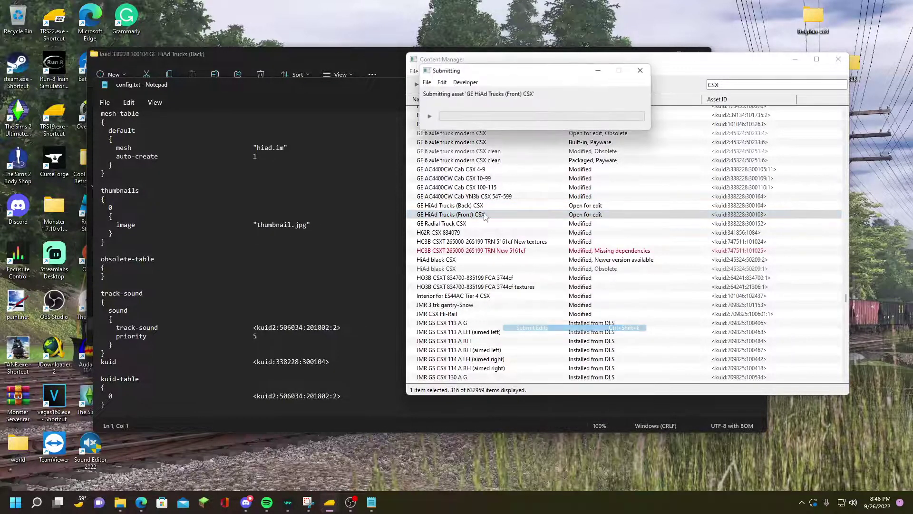
click(488, 208)
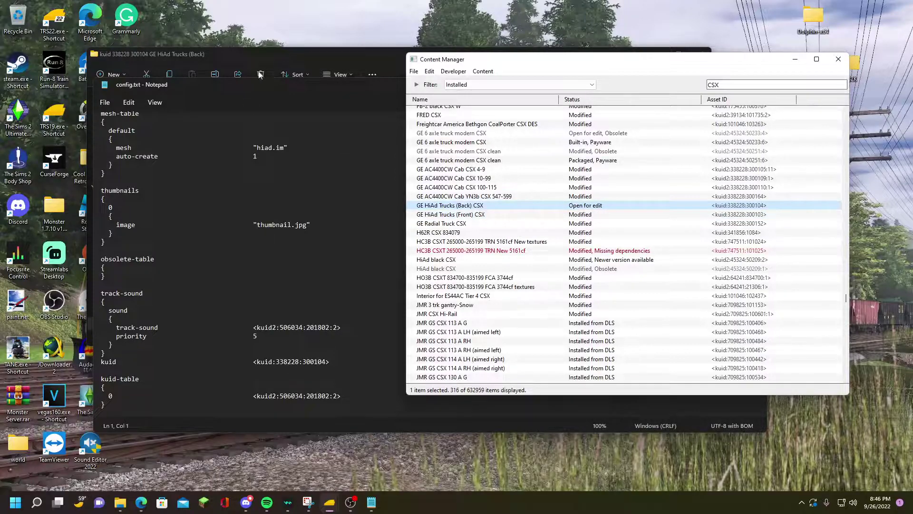
Replace the track-sound block in the GE HiAd Trucks (Back) config file with the one copied from the Front truck.
click(271, 84)
drag(335, 102, 372, 91)
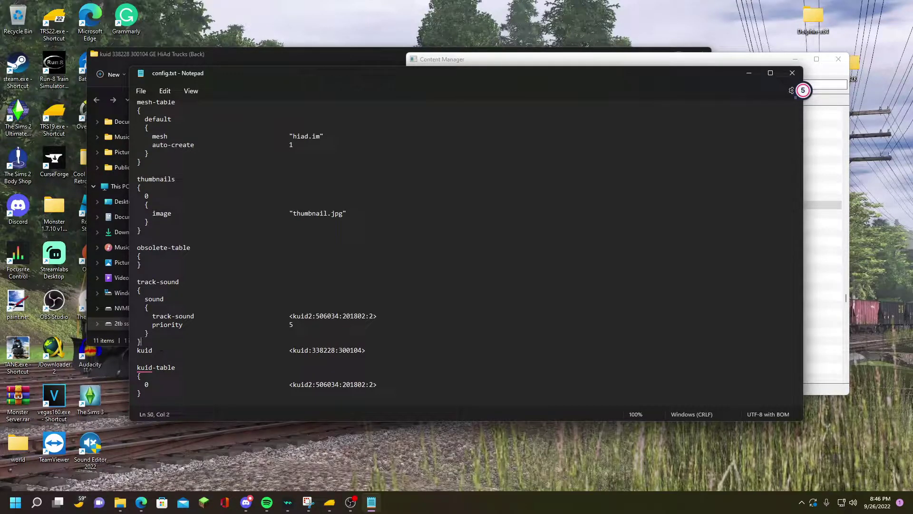
key(shift+Up)
key(shift+Up)
key(shift+Up)
key(shift+Up)
key(shift+Up)
key(shift+Up)
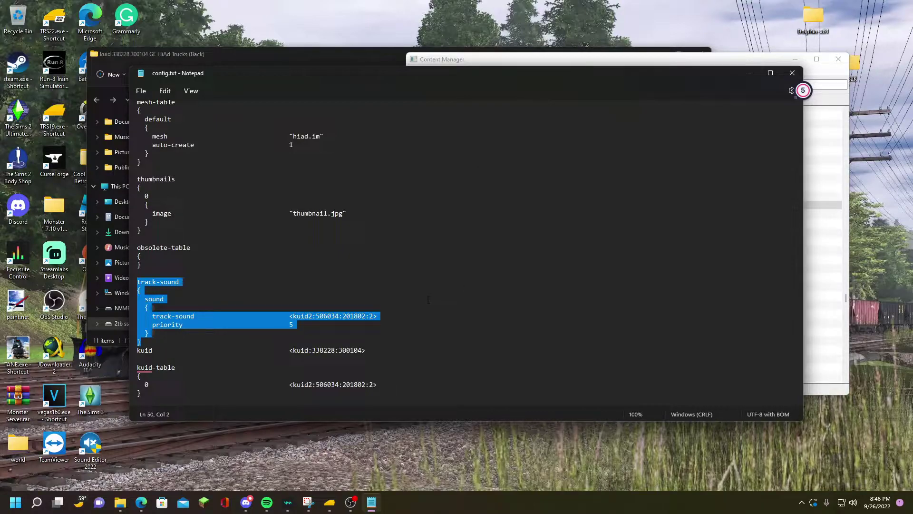
key(ctrl+v)
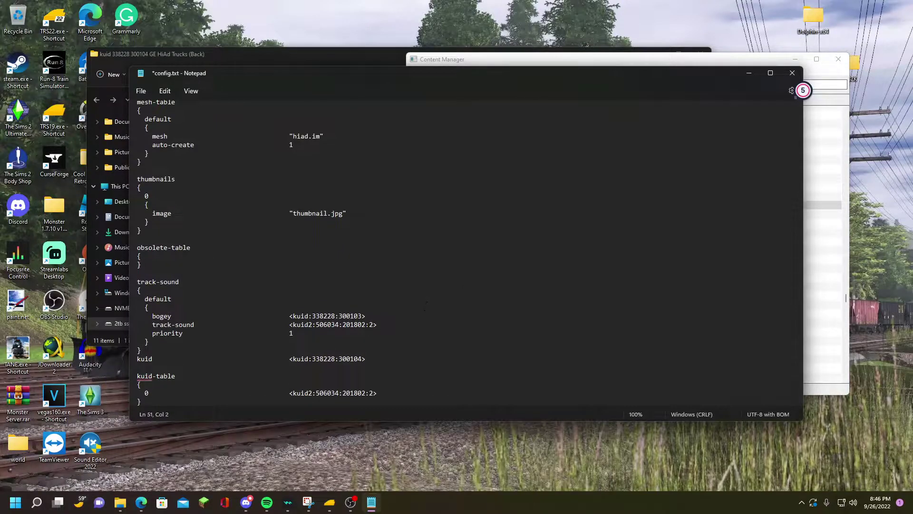
Set the bogey entry in the Back truck's track-sound block to its own KUID, <kuid:338228:300104>.
scroll(332, 353, down, 1)
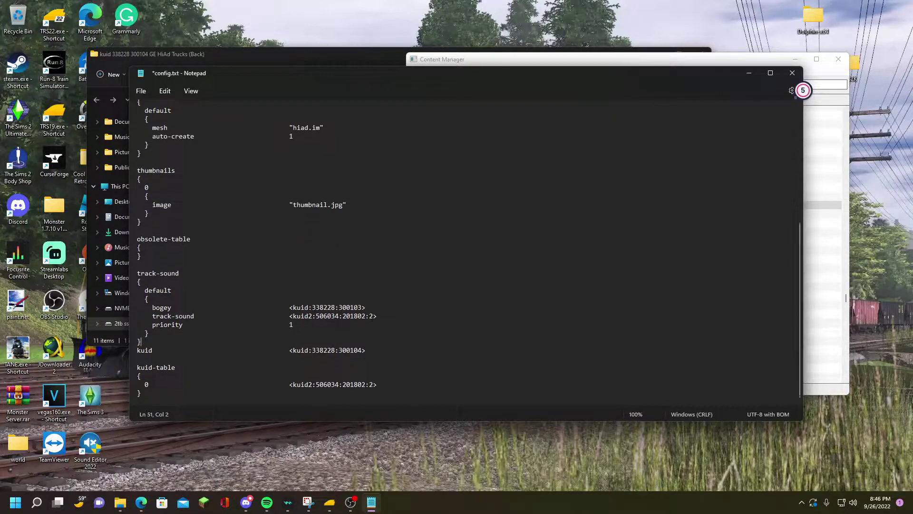
drag(366, 350, 288, 350)
key(ctrl+c)
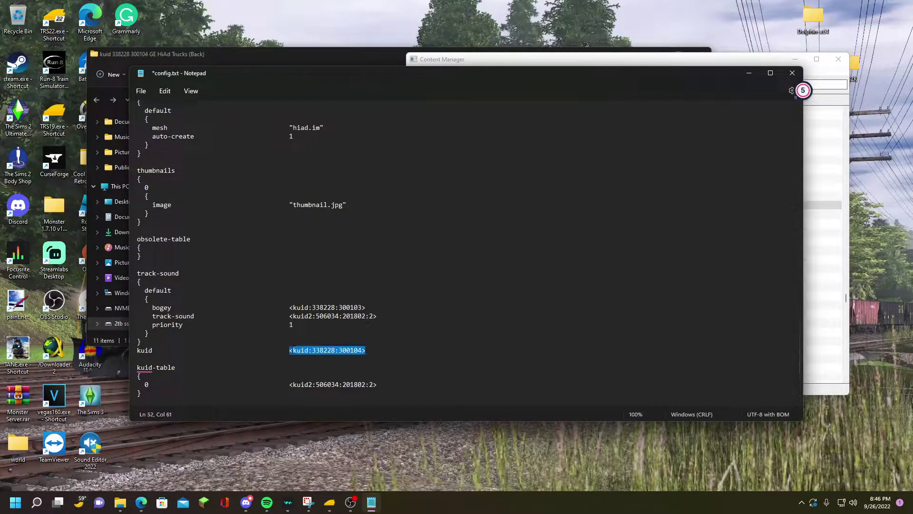
drag(378, 315, 293, 316)
drag(366, 307, 296, 307)
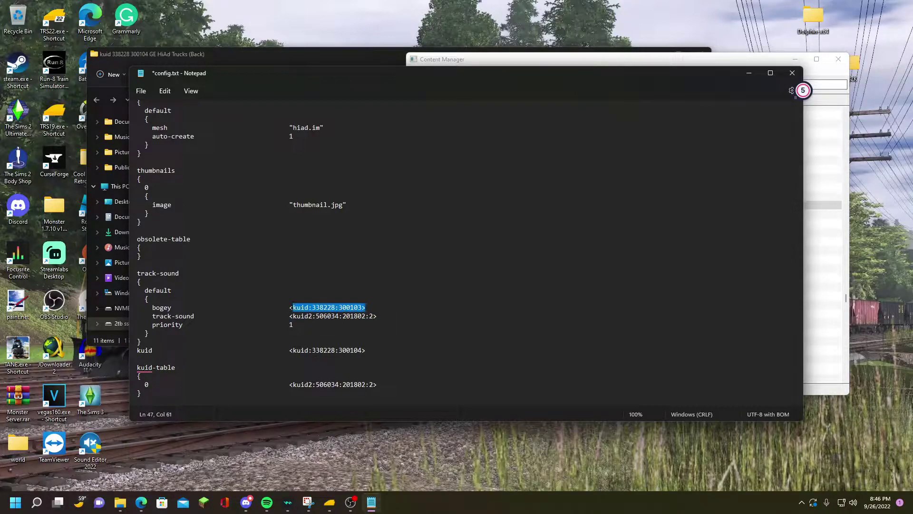
key(BackSpace)
key(BackSpace)
key(ctrl+v)
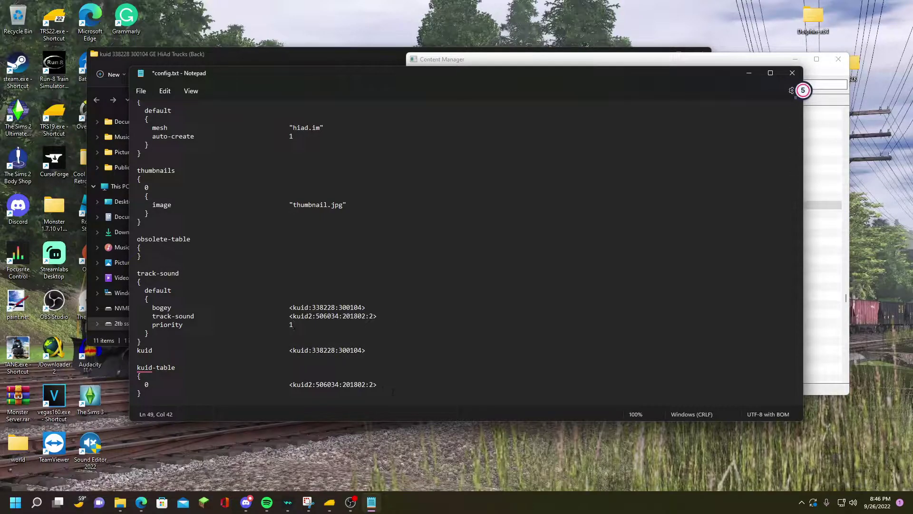
Copy the asset KUID <kuid:468350:100107> of WIT Simulations Track Sounds from the other Content Manager window.
click(377, 315)
click(636, 62)
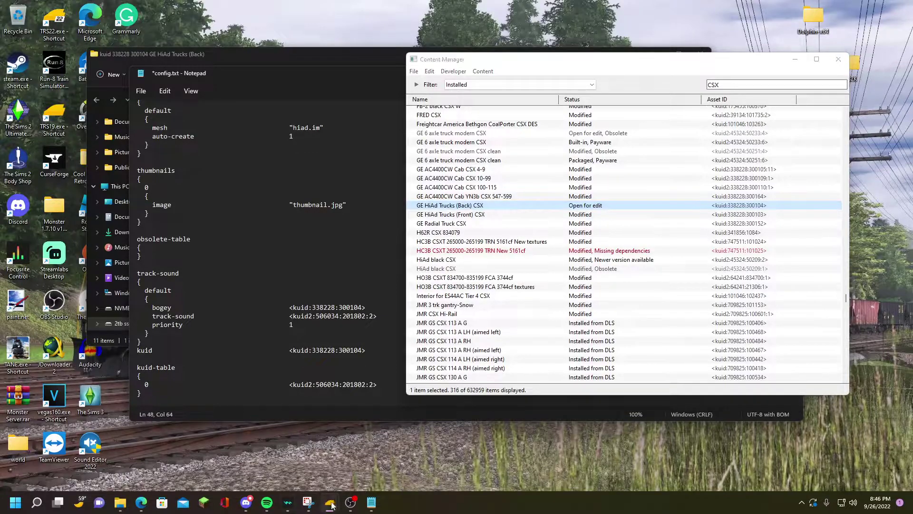
mouse_move(332, 504)
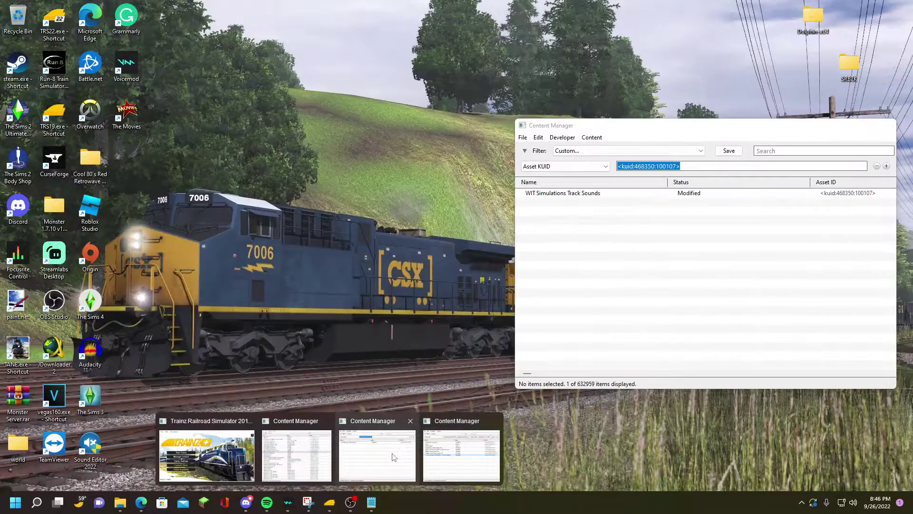
click(442, 451)
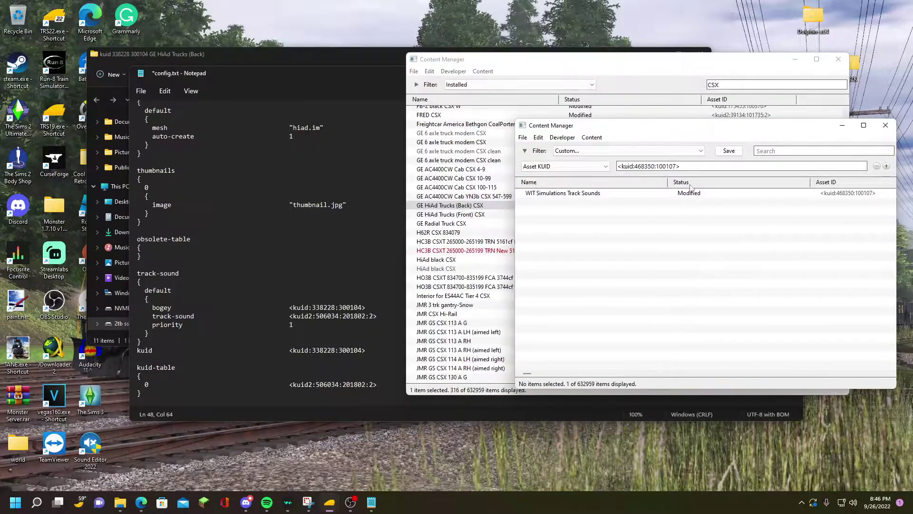
drag(682, 166, 534, 176)
key(ctrl+c)
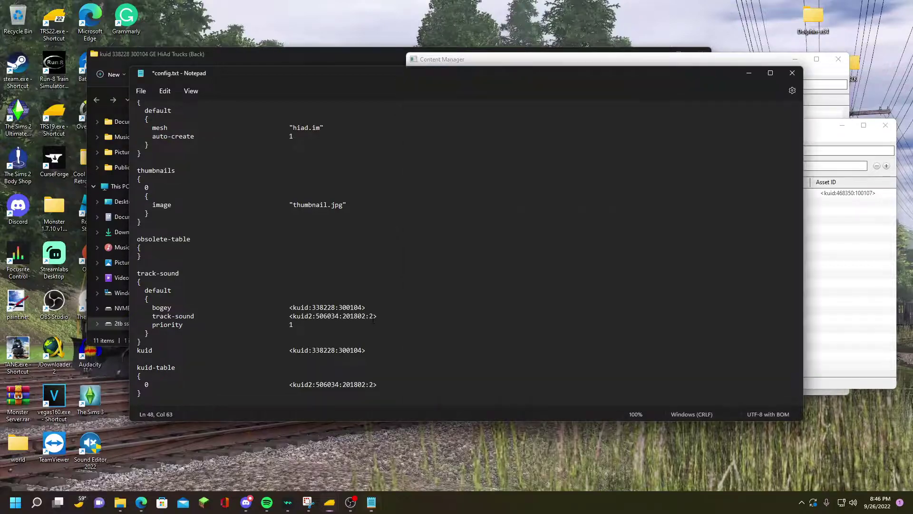
Set the track-sound entry in the Back truck's config to <kuid:468350:100107> and close the Content Manager window holding that KUID.
click(375, 315)
drag(376, 316, 291, 320)
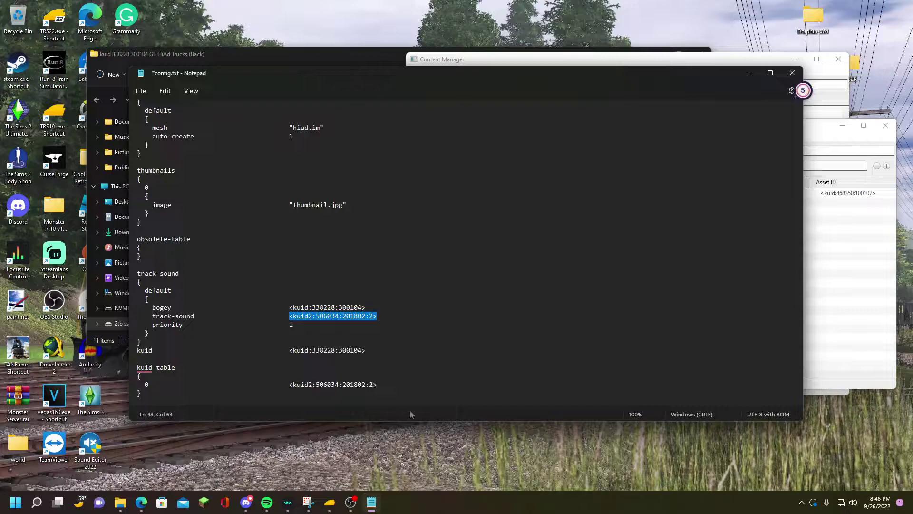
key(ctrl+v)
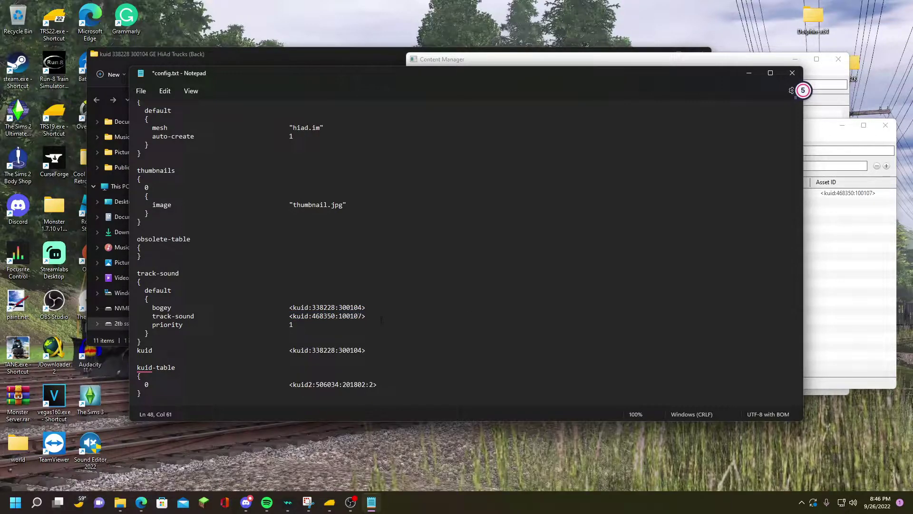
click(831, 141)
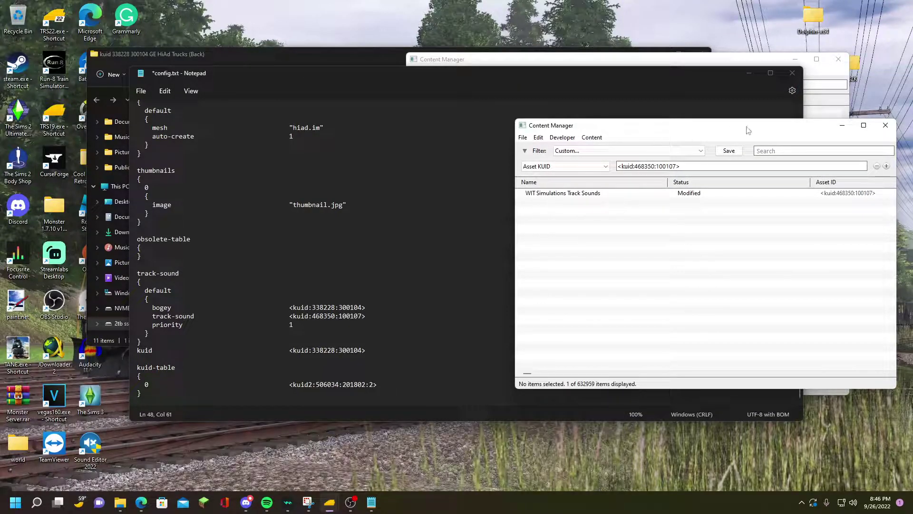
click(879, 128)
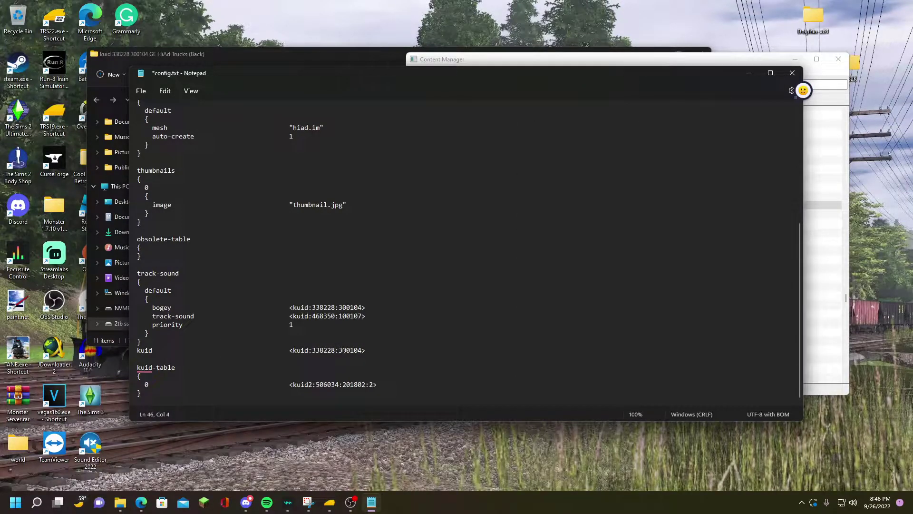
Replace entry 0 of the Back truck's kuid-table with the track-sound KUID <kuid:468350:100107>.
drag(362, 316, 292, 316)
key(ctrl+c)
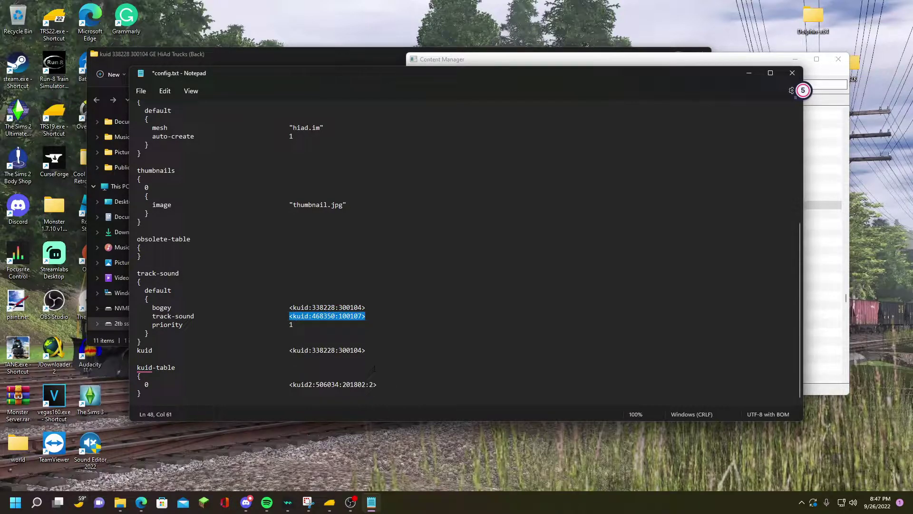
drag(377, 384, 293, 384)
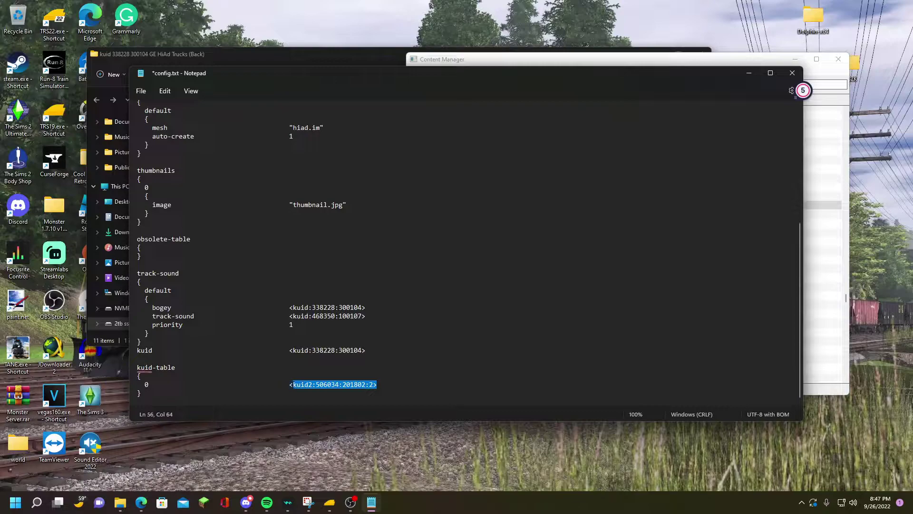
key(ctrl+v)
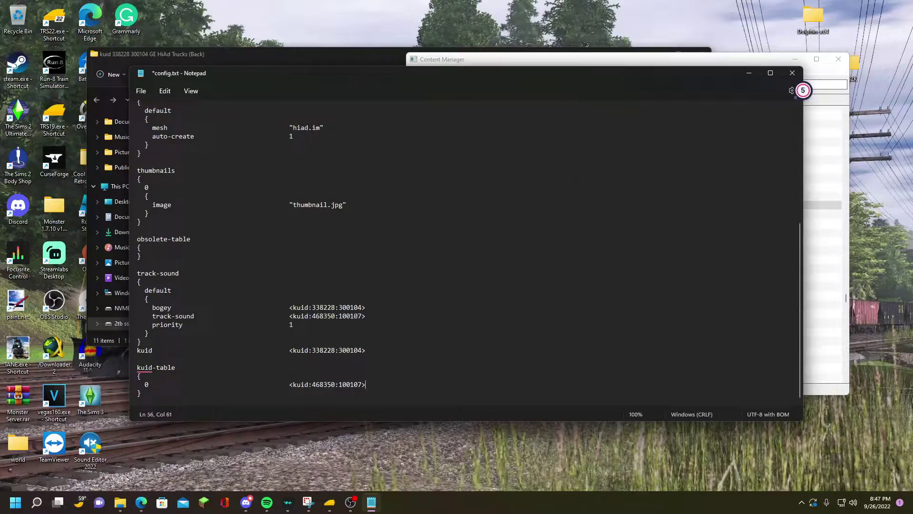
Close the Back truck's config file, saving the changes, and submit the edits for GE HiAd Trucks (Back) CSX.
click(792, 72)
click(391, 274)
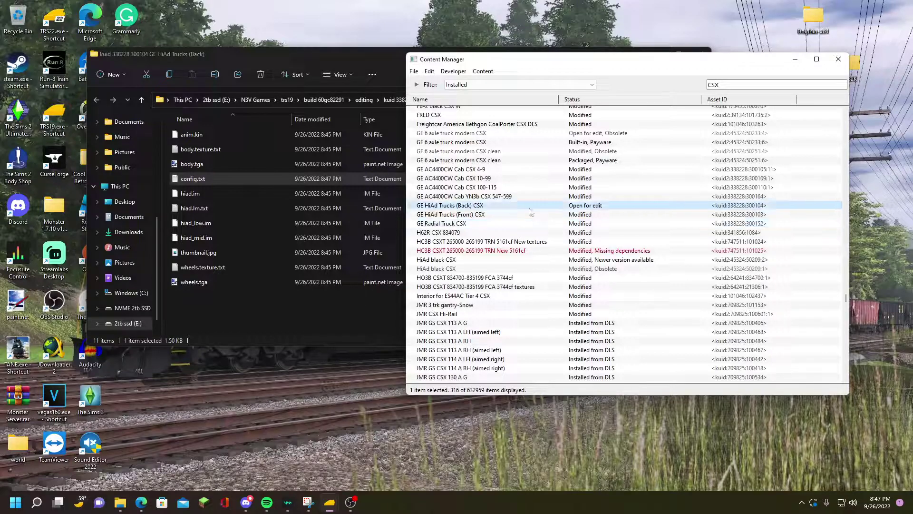
right_click(527, 207)
click(591, 316)
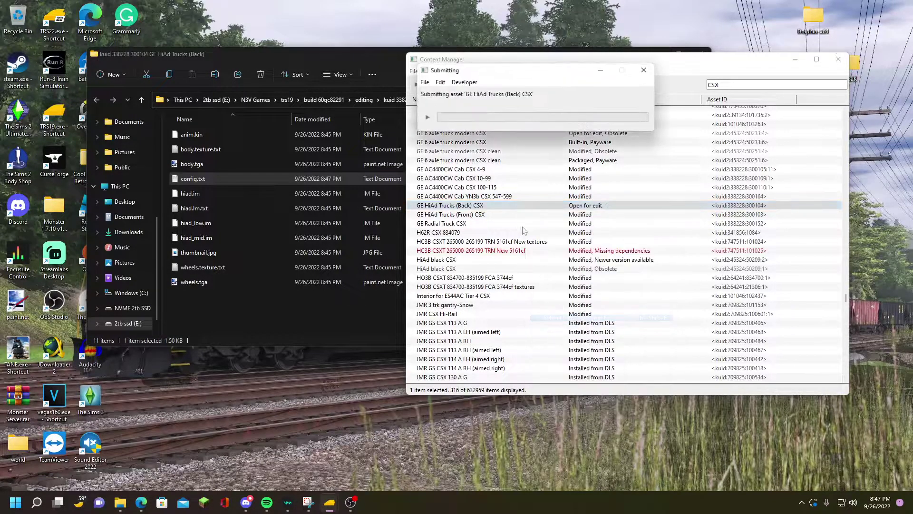
Open GE HiAd Trucks (Front) CSX for editing in Explorer, close the leftover editing folder, and open the Front truck's config.txt.
right_click(486, 215)
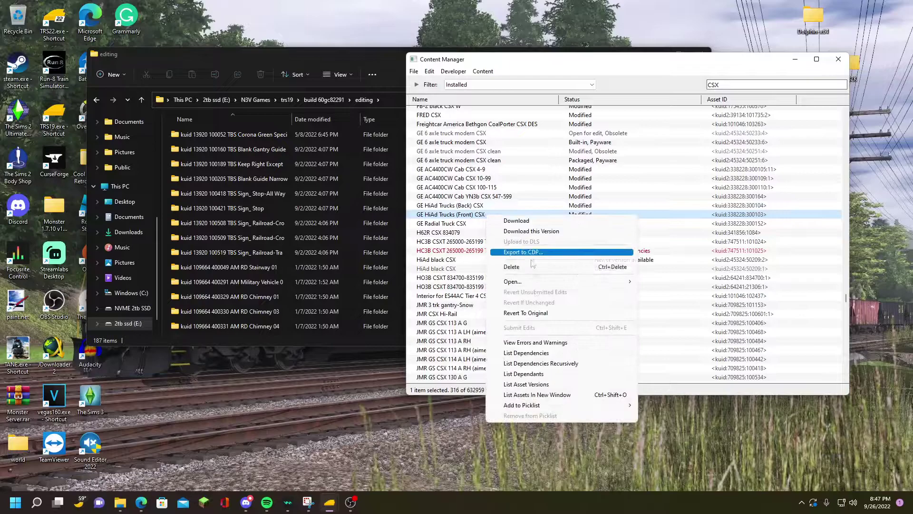
mouse_move(529, 284)
click(699, 293)
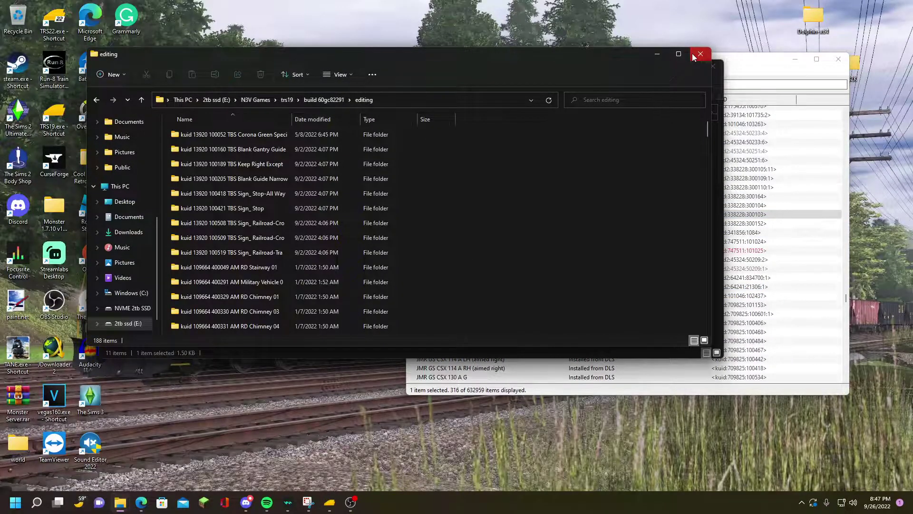
click(694, 57)
double_click(276, 194)
Set both the track-sound entry and kuid-table entry 0 in the Front truck's config to <kuid:468350:100107>.
scroll(351, 190, down, 8)
scroll(351, 190, up, 10)
scroll(351, 189, down, 4)
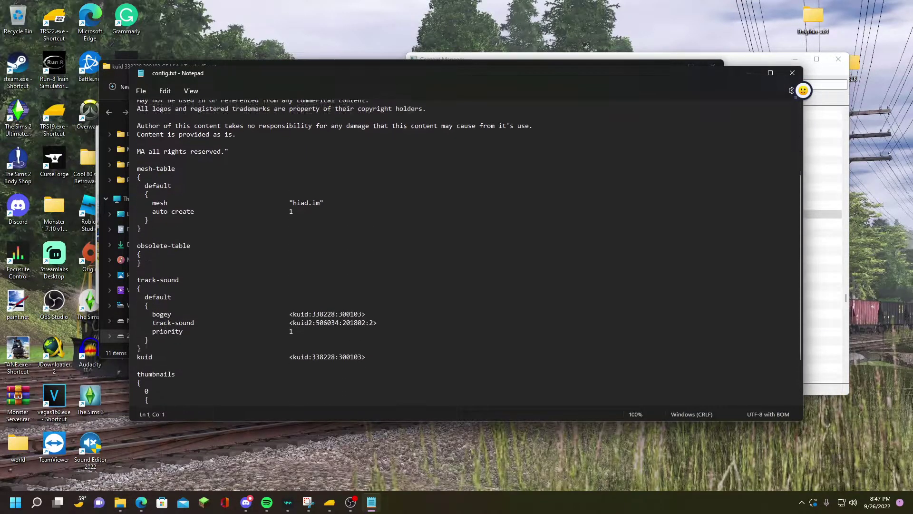
scroll(351, 190, down, 3)
drag(289, 248, 377, 248)
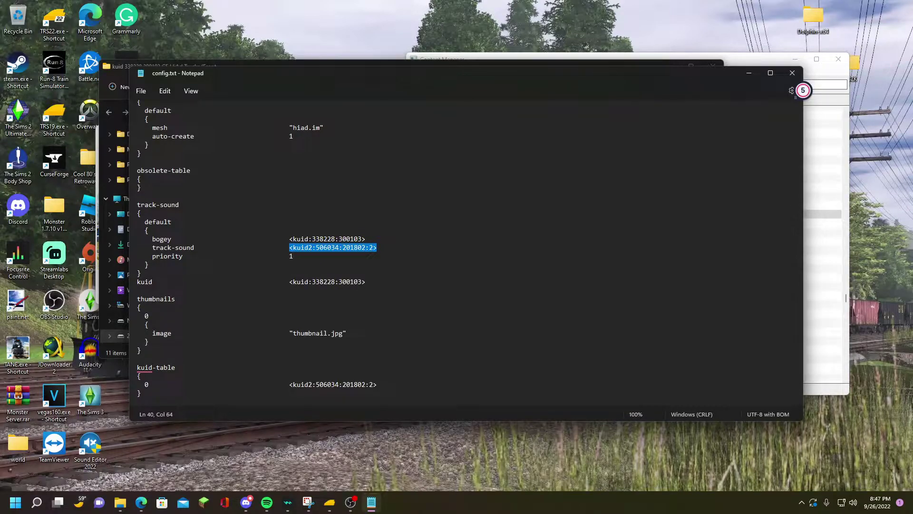
text(<kuid:468350:100107>)
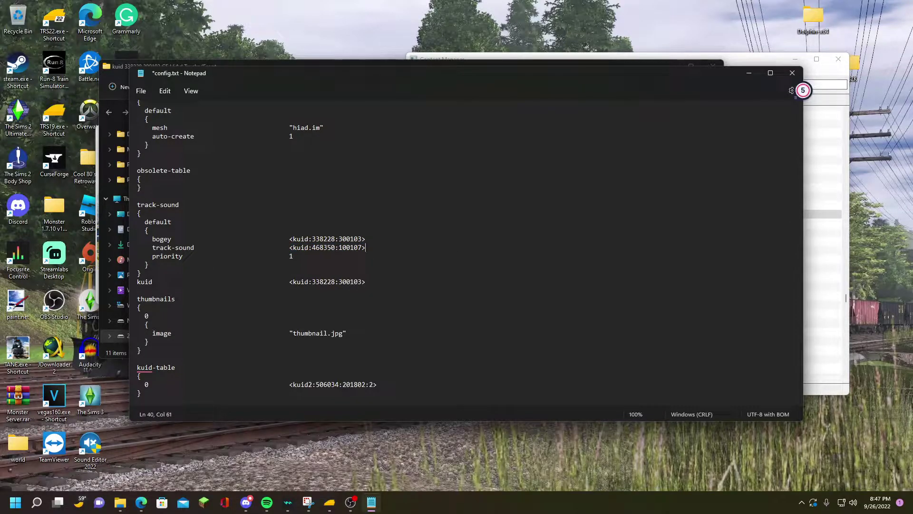
drag(377, 385, 286, 385)
text(<kuid:468350:100107>)
Save and close the Front truck's config and folder, submit the edits for GE HiAd Trucks (Front) CSX, and close Content Manager.
click(791, 73)
click(389, 279)
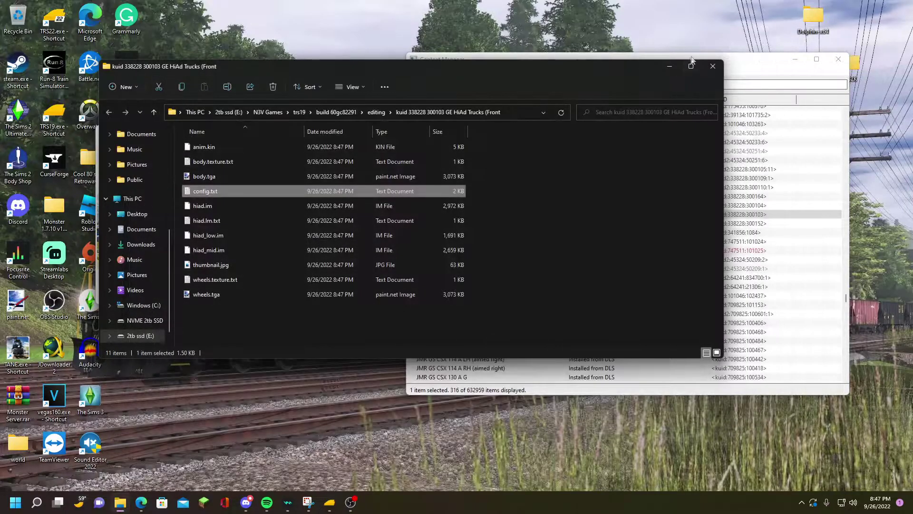
click(713, 65)
right_click(512, 216)
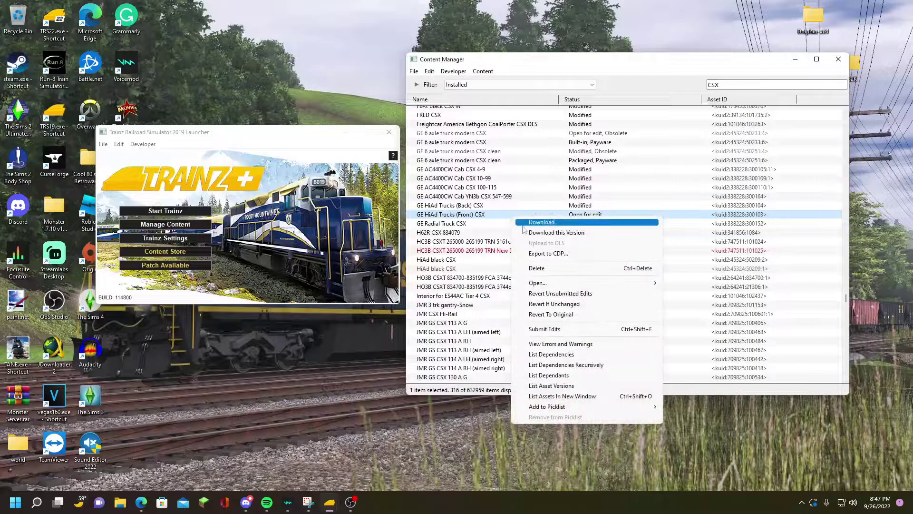
click(546, 330)
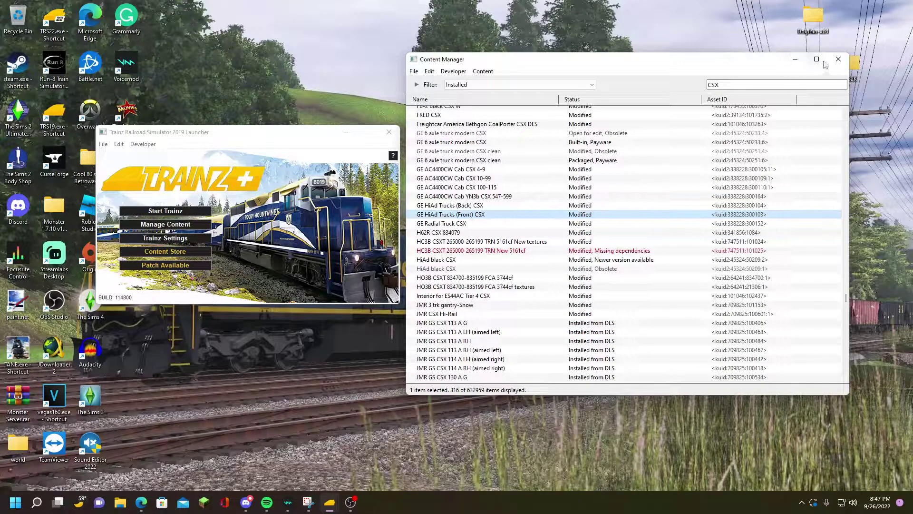
click(838, 59)
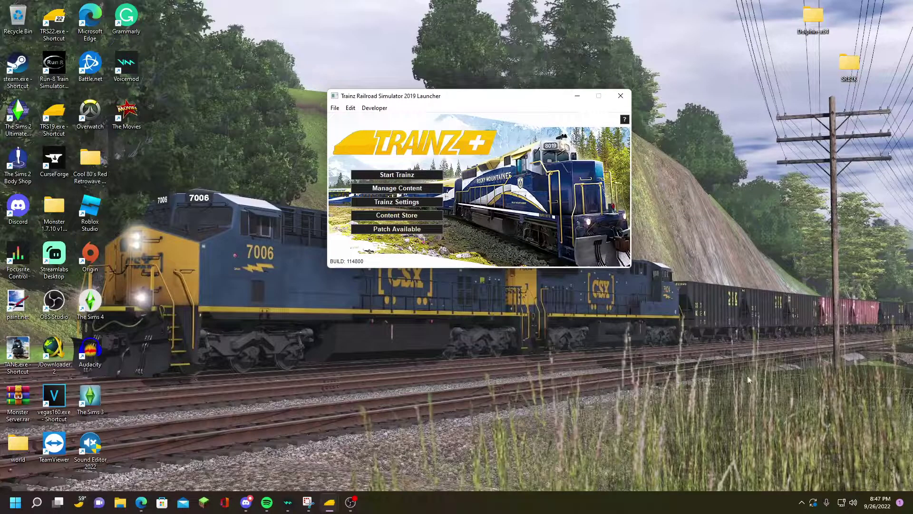